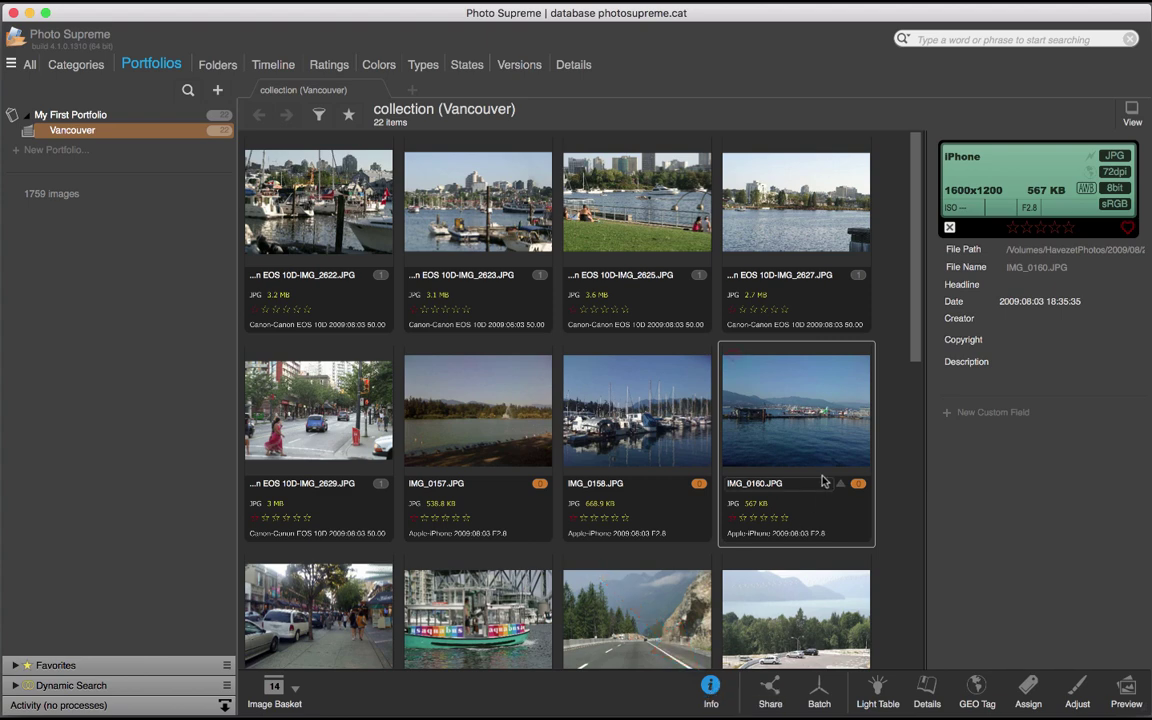
# - Create a custom text field with caption and field name 'Extra Info'
pyautogui.click(980, 414)
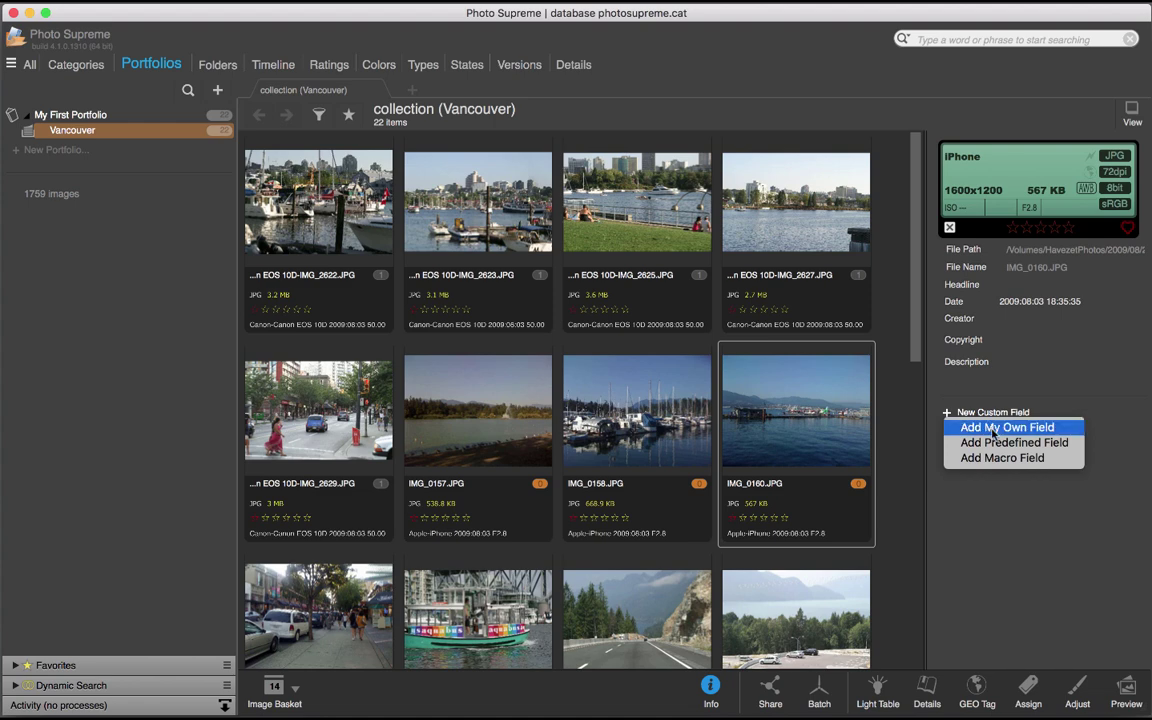
pyautogui.click(993, 430)
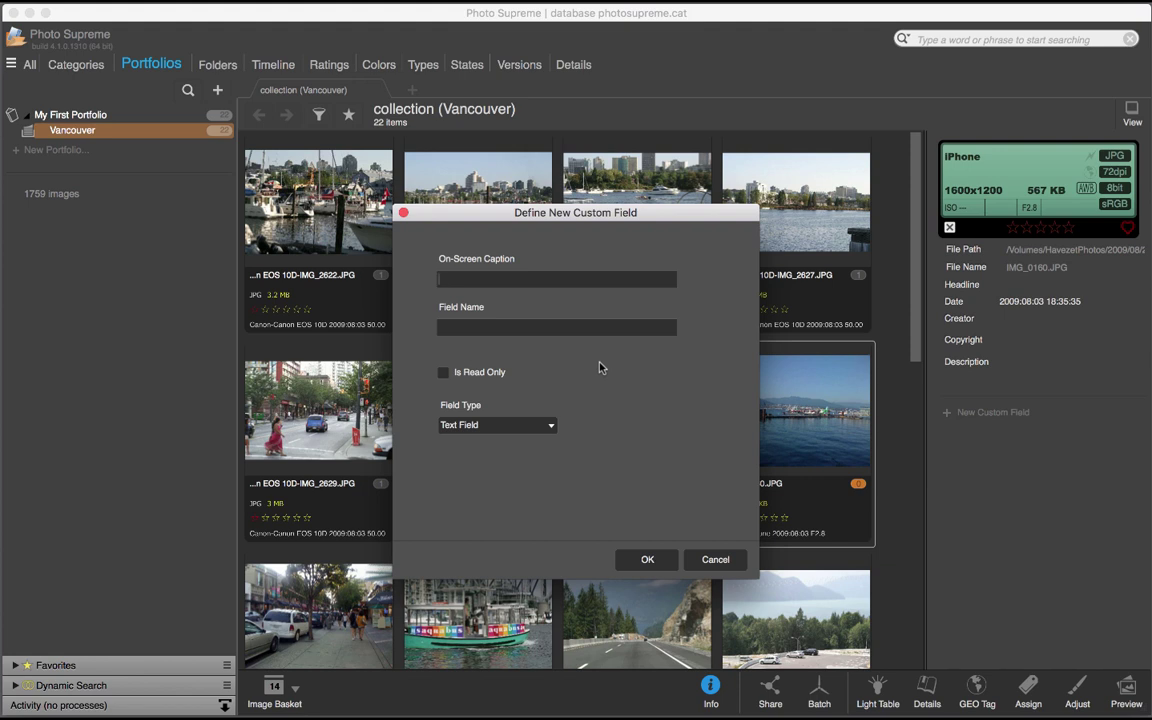
pyautogui.write('Extra Info')
pyautogui.press('Tab')
pyautogui.write('Extra Info')
pyautogui.click(645, 560)
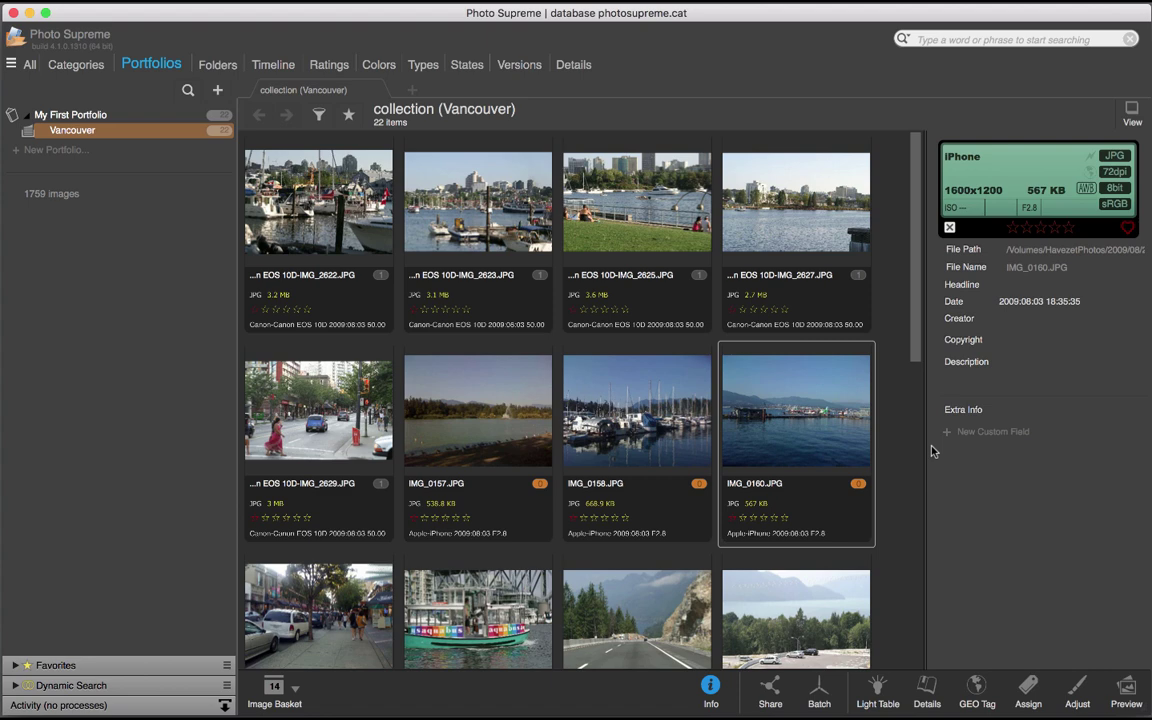
# - Set IMG_0160's Extra Info value to 'blue'
pyautogui.click(1026, 410)
pyautogui.click(1026, 409)
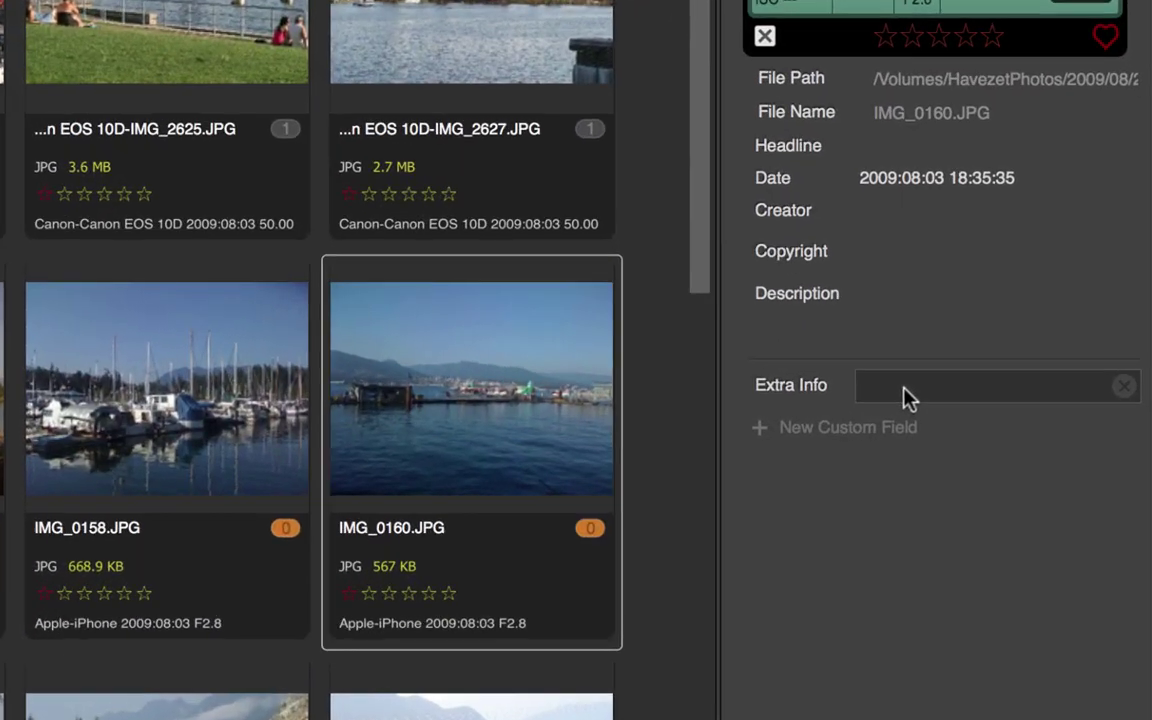
pyautogui.write('blue')
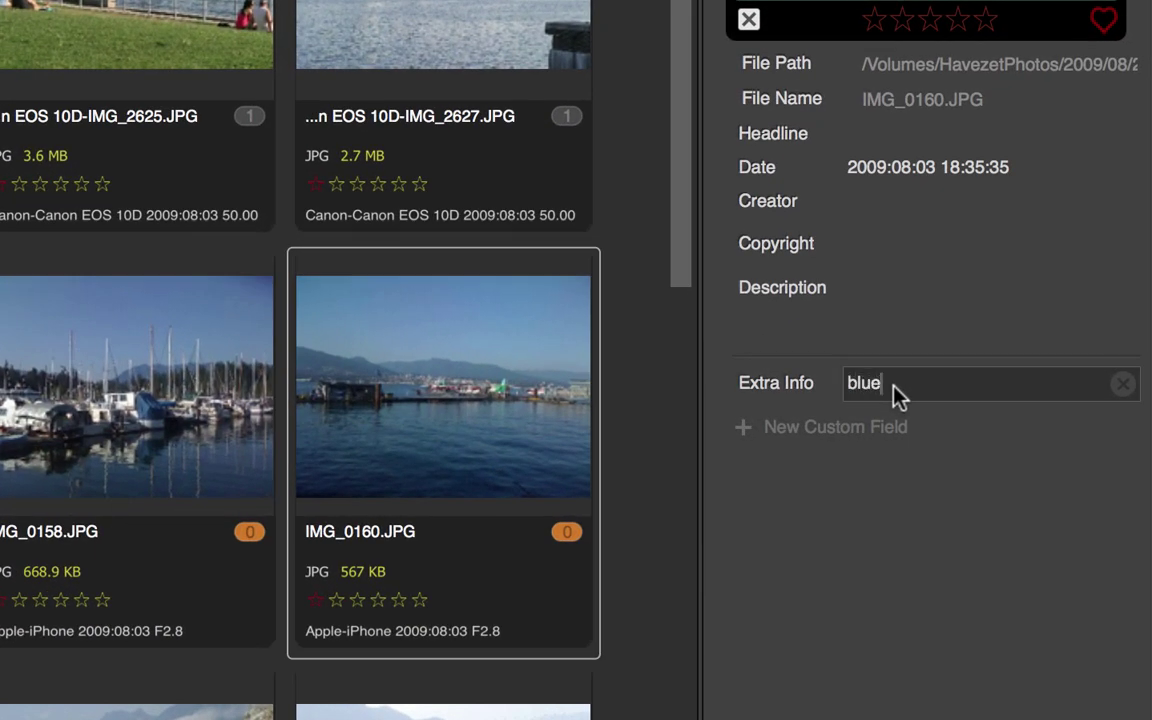
pyautogui.press('Return')
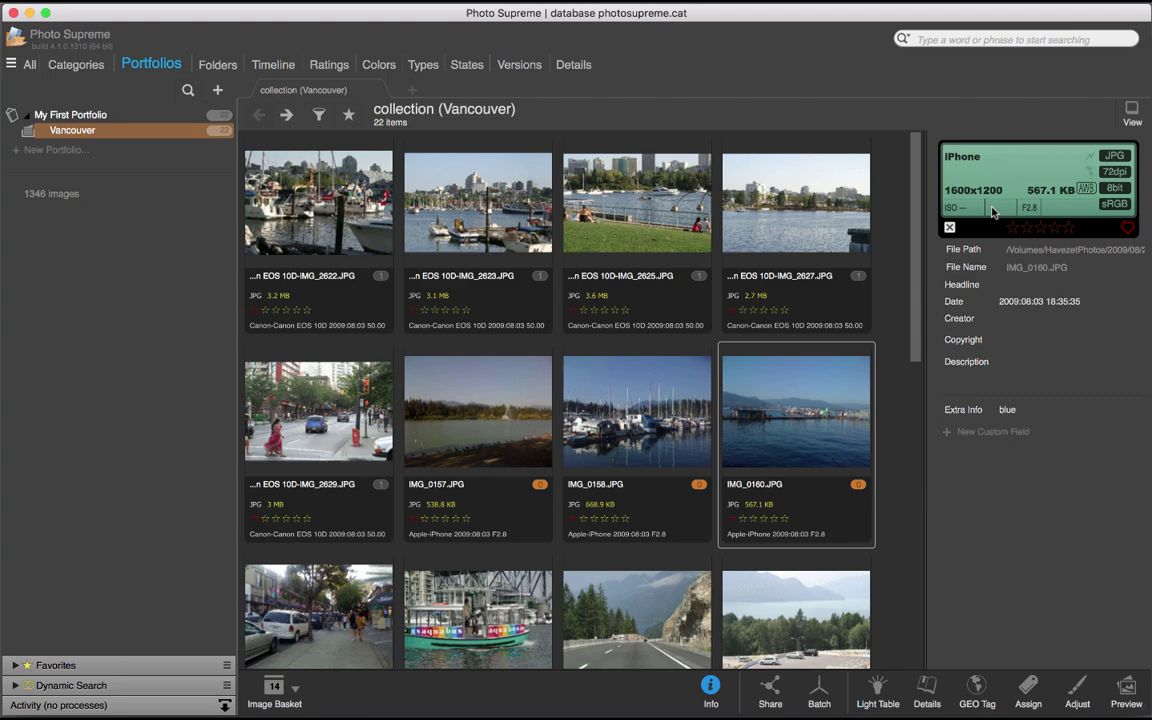
# - Search the catalog for 'blue', then return to the Vancouver collection
pyautogui.click(971, 38)
pyautogui.write('bl')
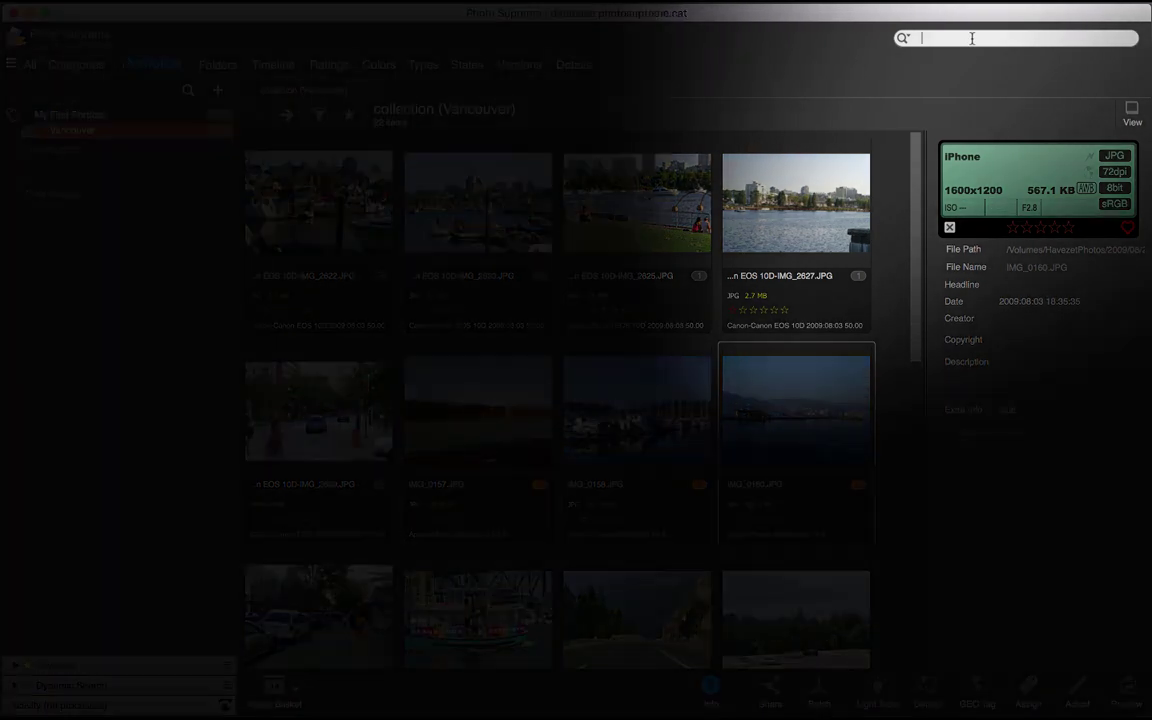
pyautogui.write('ue')
pyautogui.press('Return')
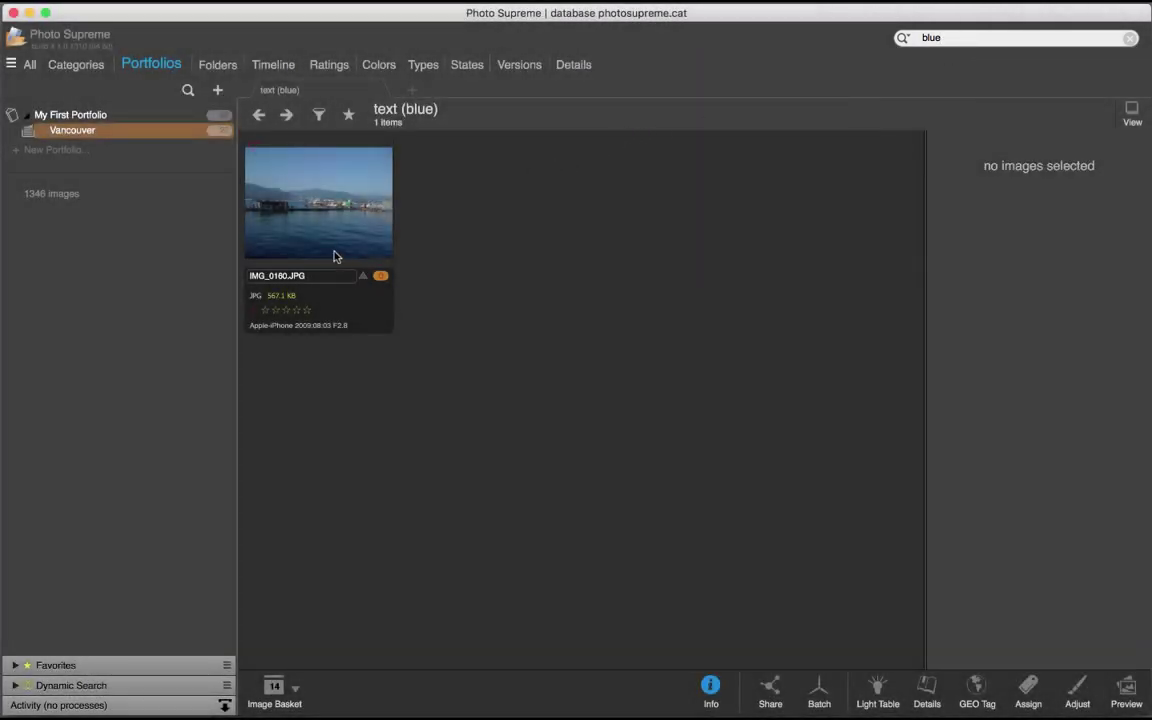
pyautogui.click(260, 117)
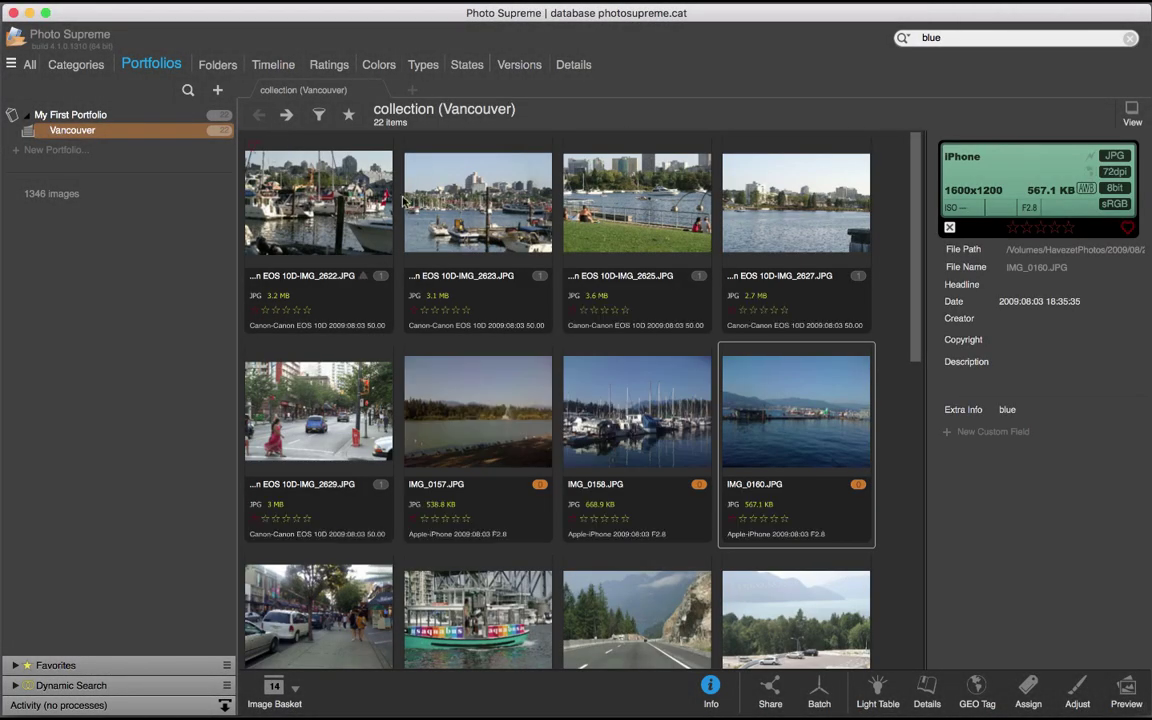
# - Select IMG_0157, IMG_0158 and IMG_0160 together and give them Extra Info 'blue'
pyautogui.keyDown('super'); pyautogui.click(535, 430); pyautogui.keyUp('super')
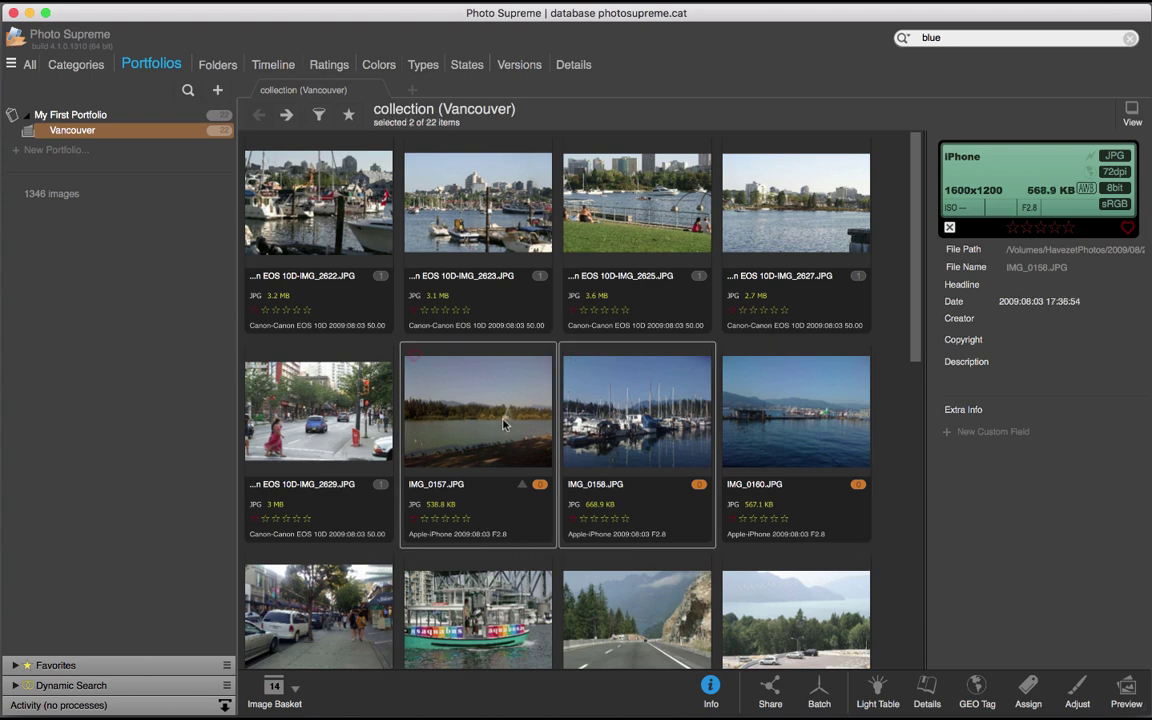
pyautogui.keyDown('super'); pyautogui.click(772, 430); pyautogui.keyUp('super')
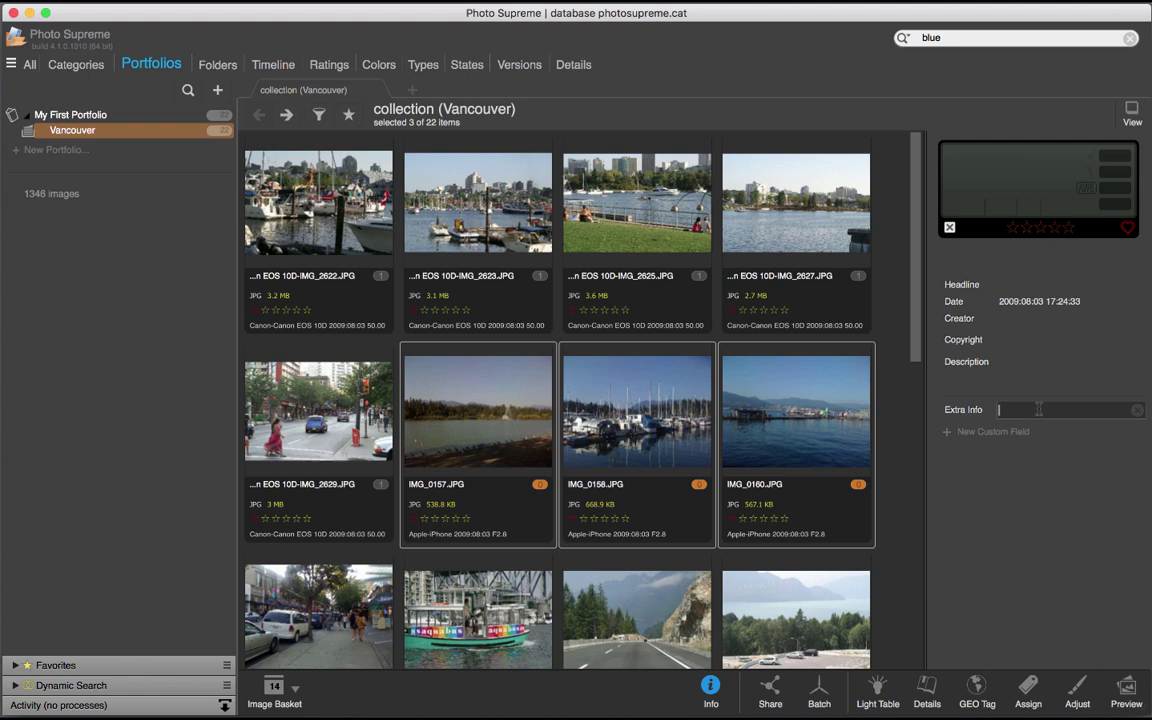
pyautogui.write('blue')
pyautogui.press('Return')
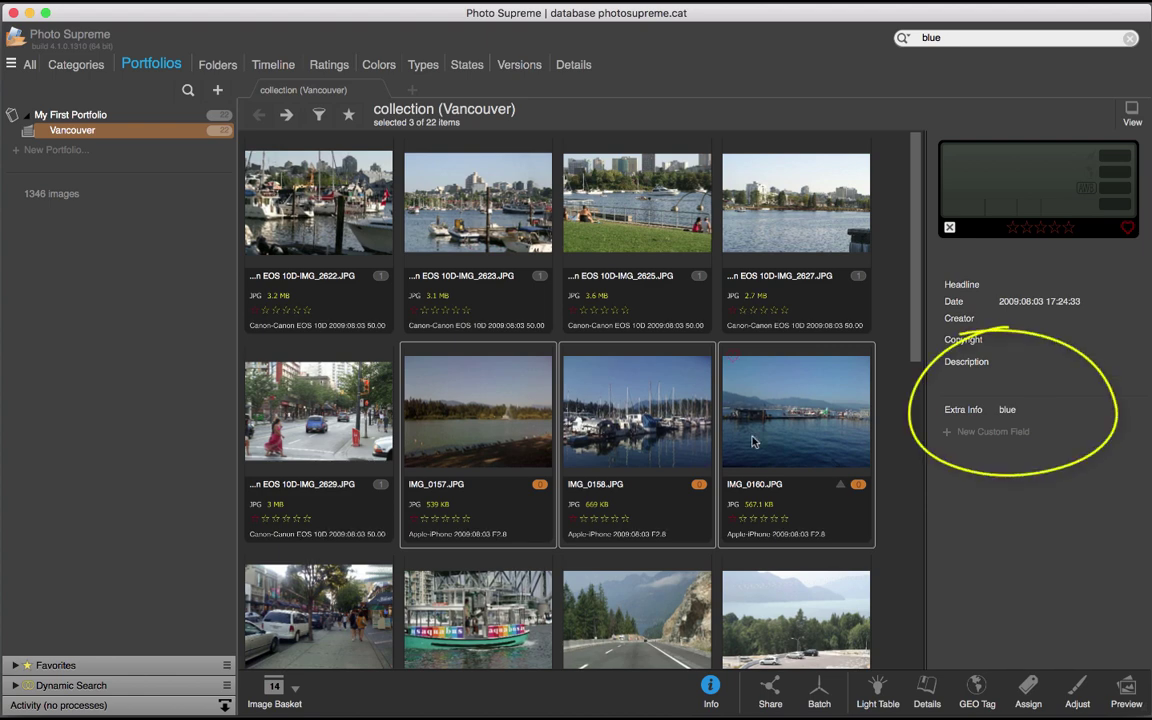
# - Step through neighbouring photos to confirm IMG_0158 and IMG_0160 show 'blue'
pyautogui.press('Left')
pyautogui.press('Right')
pyautogui.press('Up')
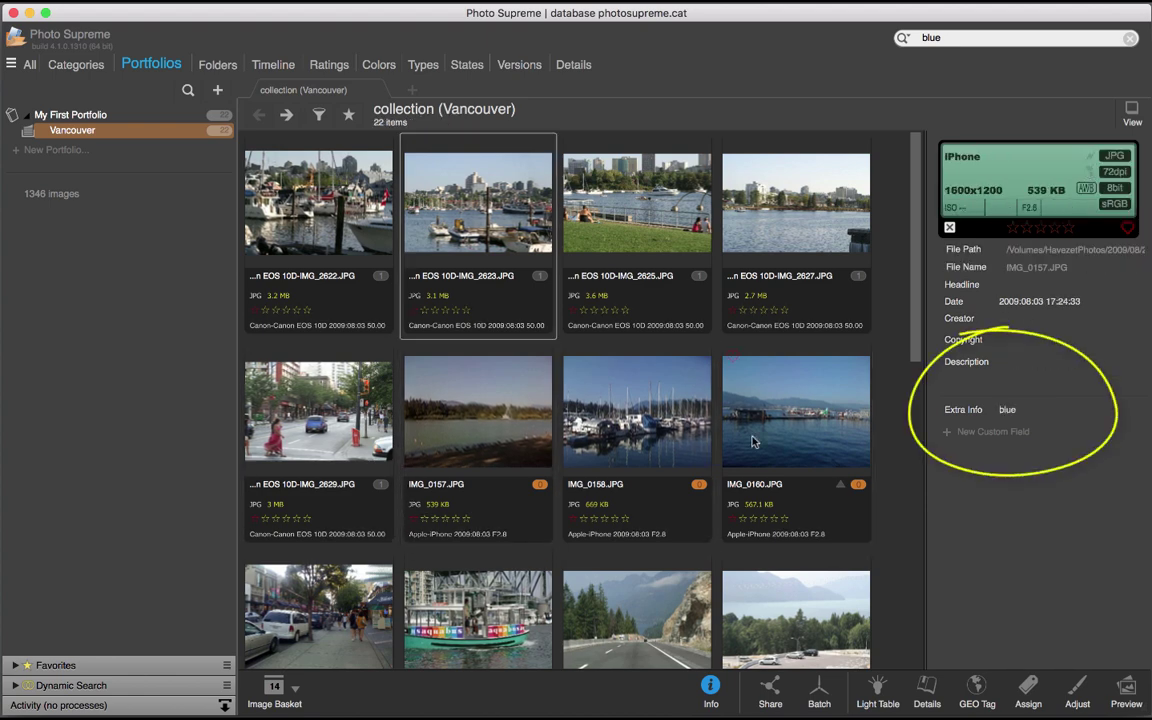
pyautogui.press('Right')
pyautogui.press('Down')
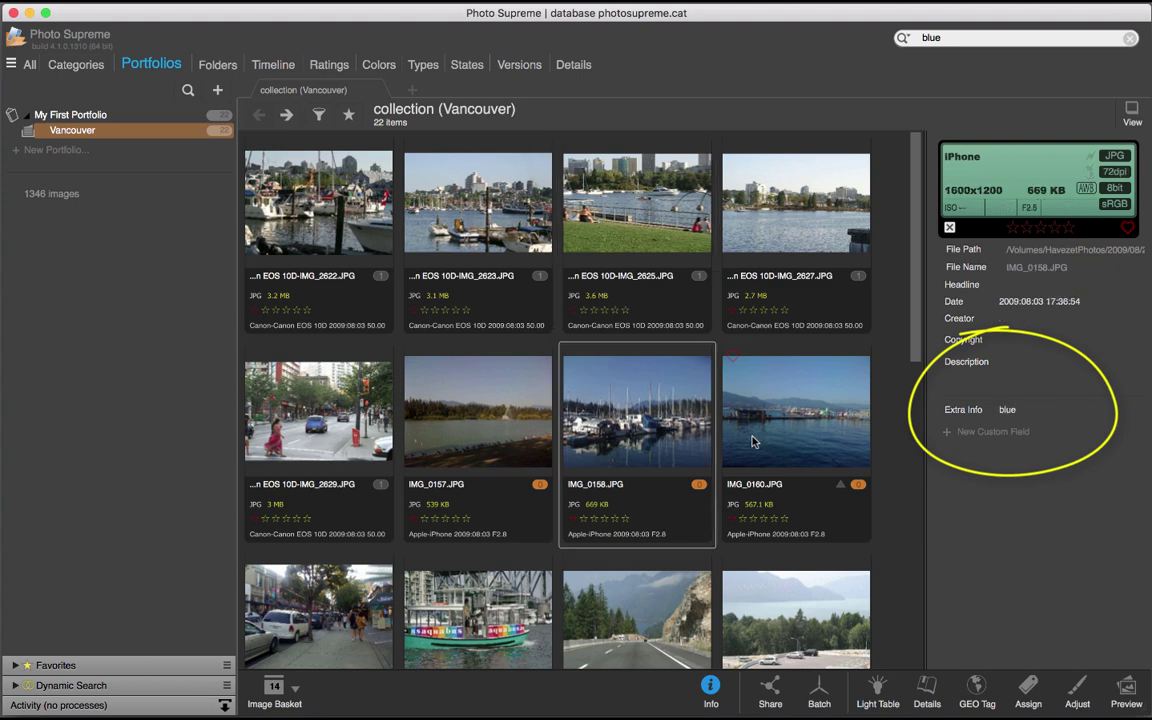
pyautogui.press('Right')
pyautogui.press('Left')
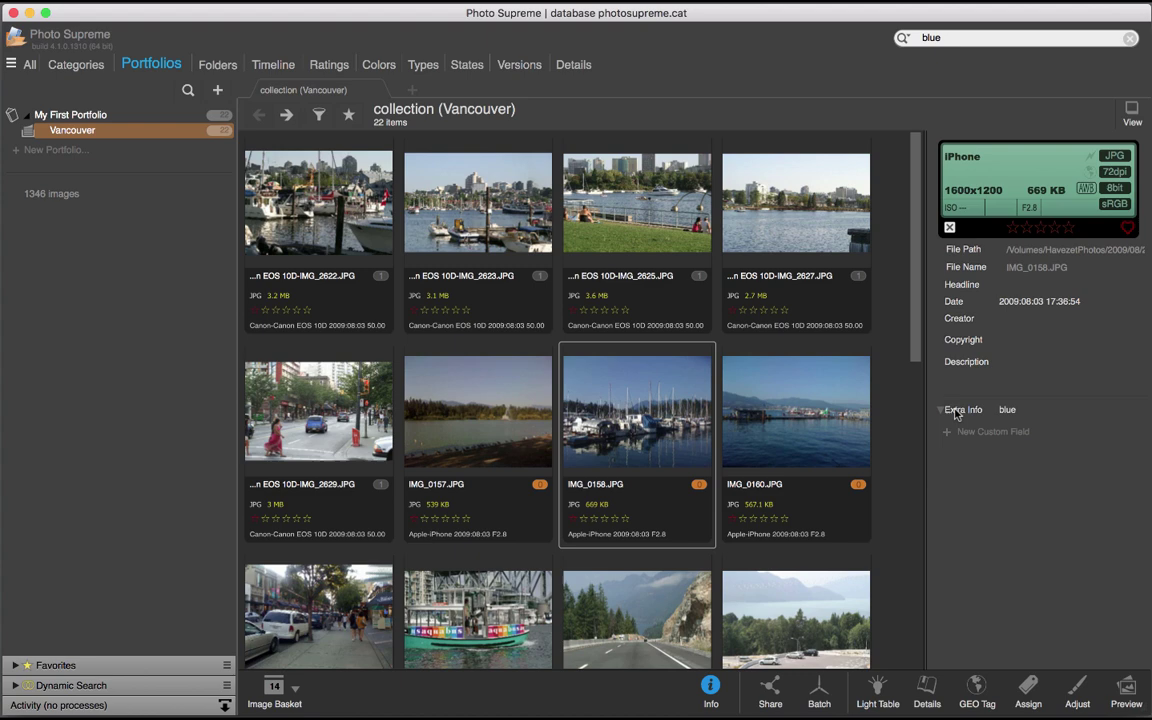
pyautogui.press('Up')
pyautogui.press('Down')
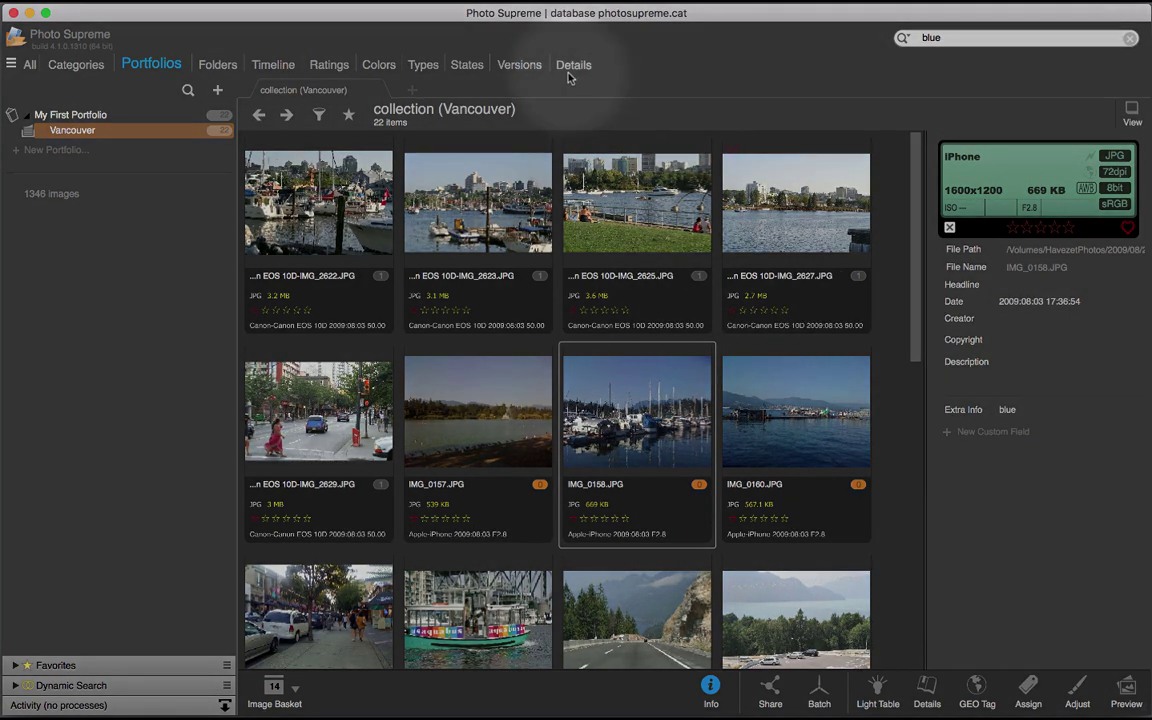
pyautogui.click(569, 68)
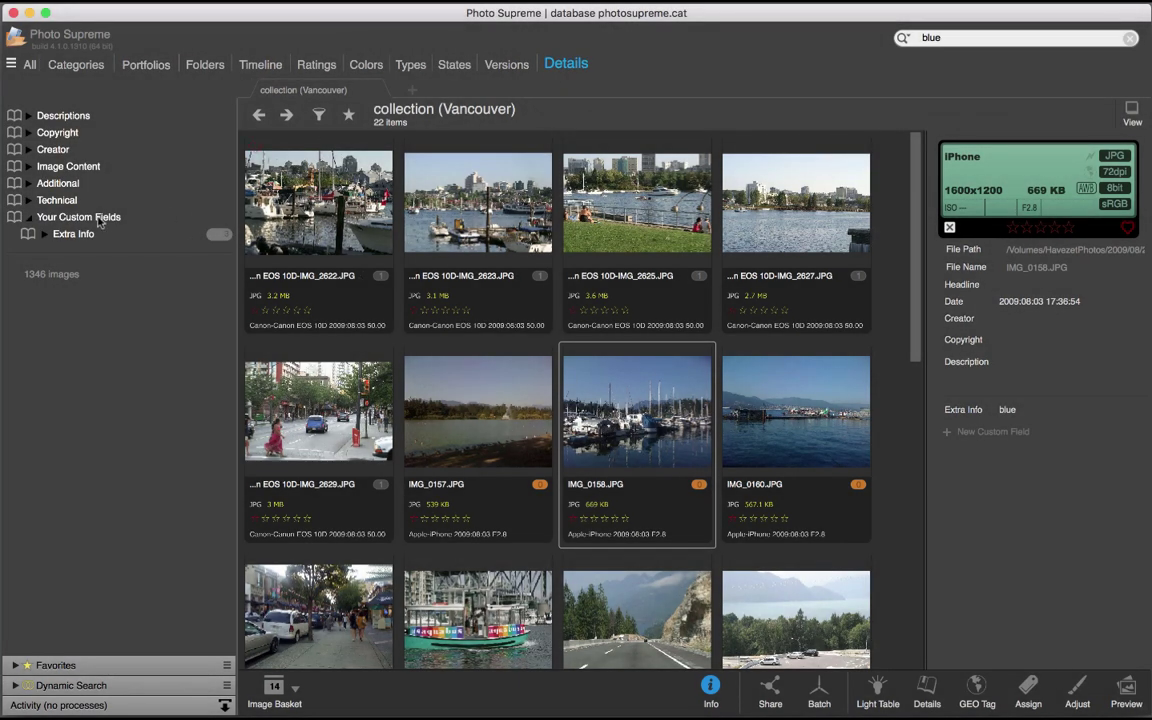
pyautogui.click(46, 216)
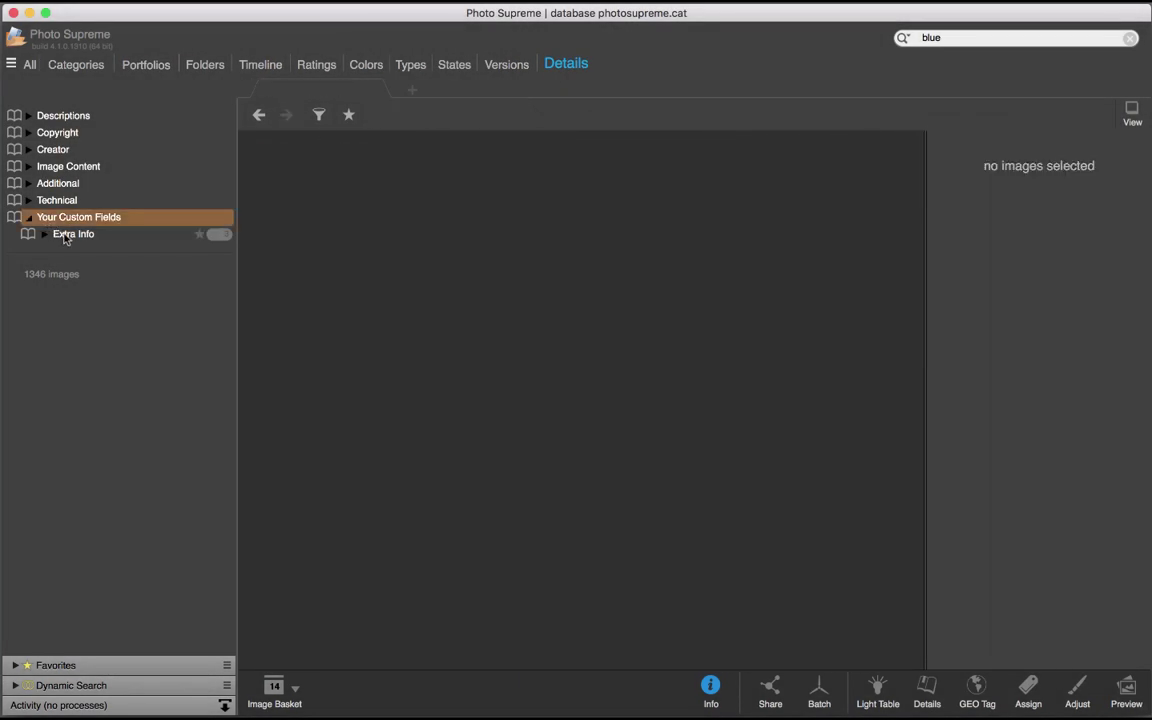
pyautogui.click(65, 236)
pyautogui.click(44, 236)
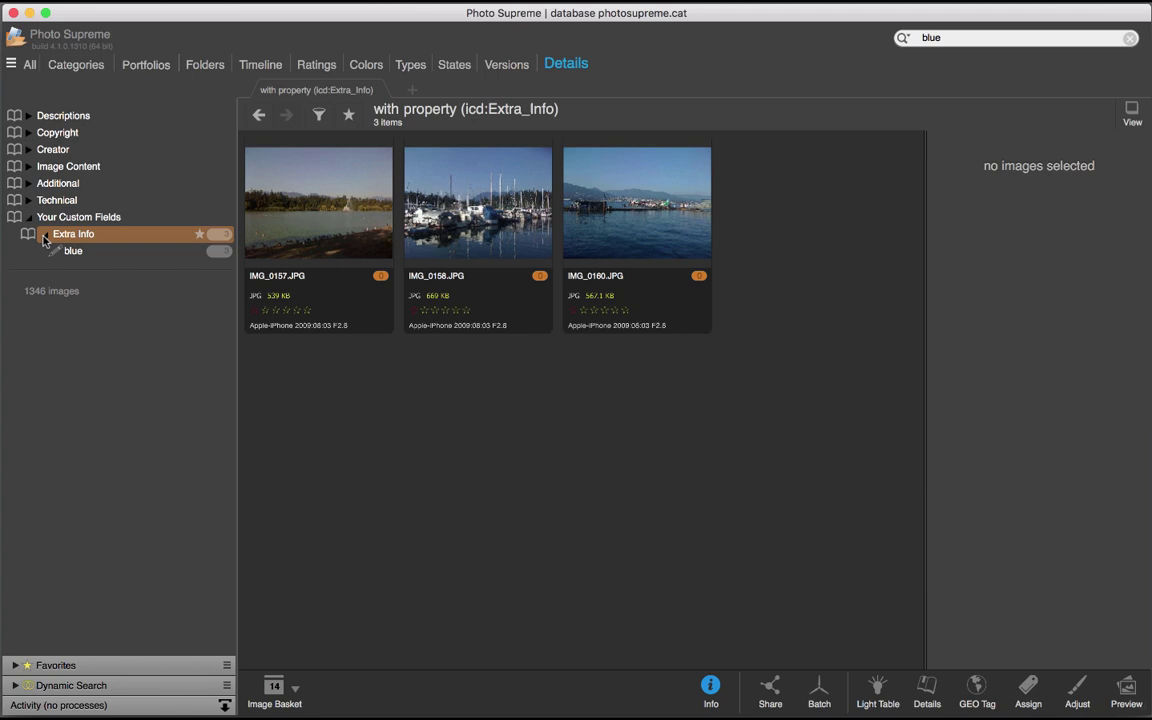
pyautogui.click(73, 250)
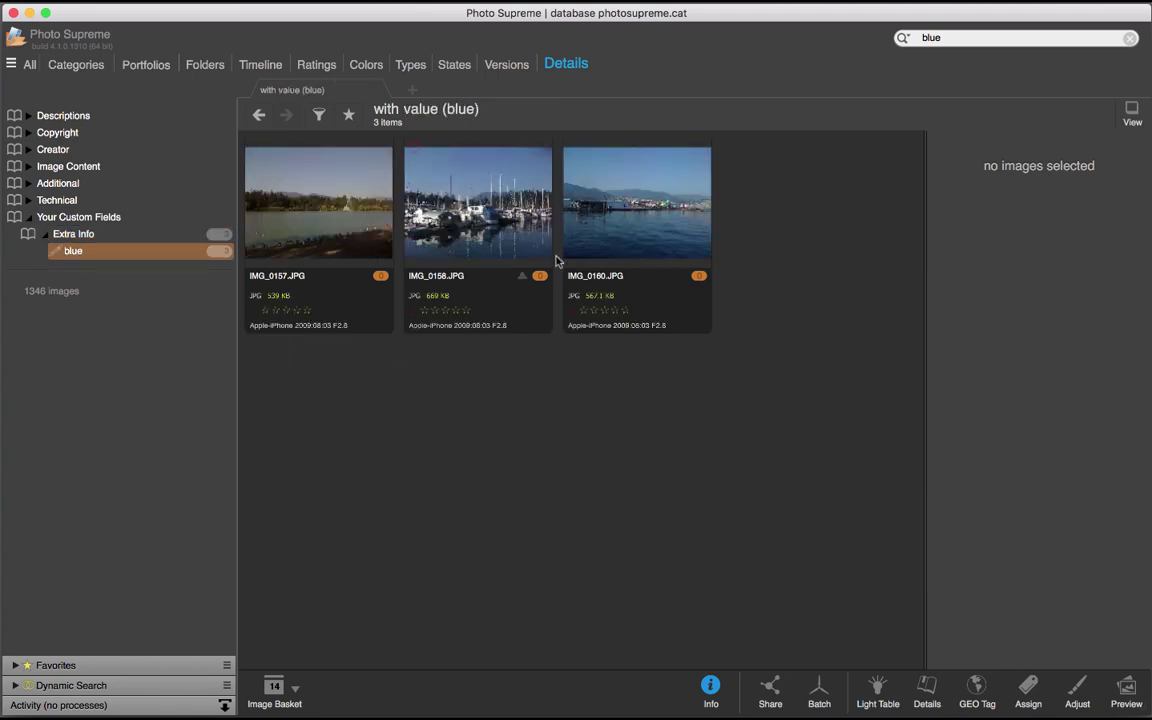
pyautogui.click(585, 274)
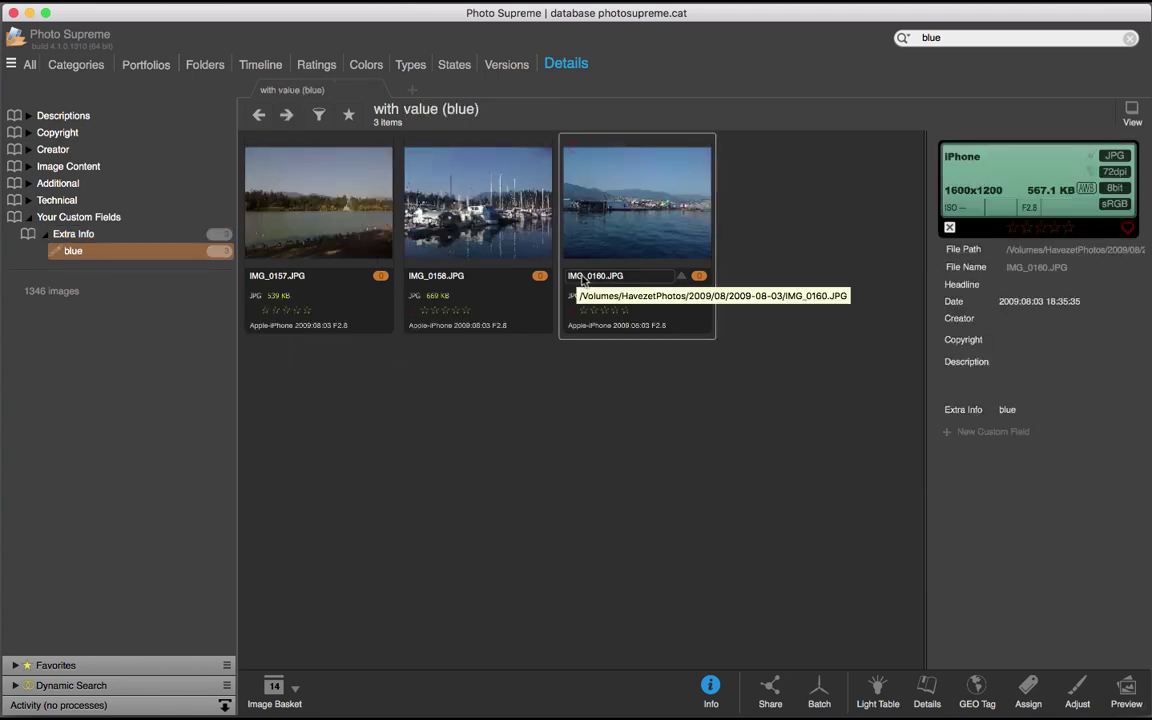
pyautogui.click(287, 116)
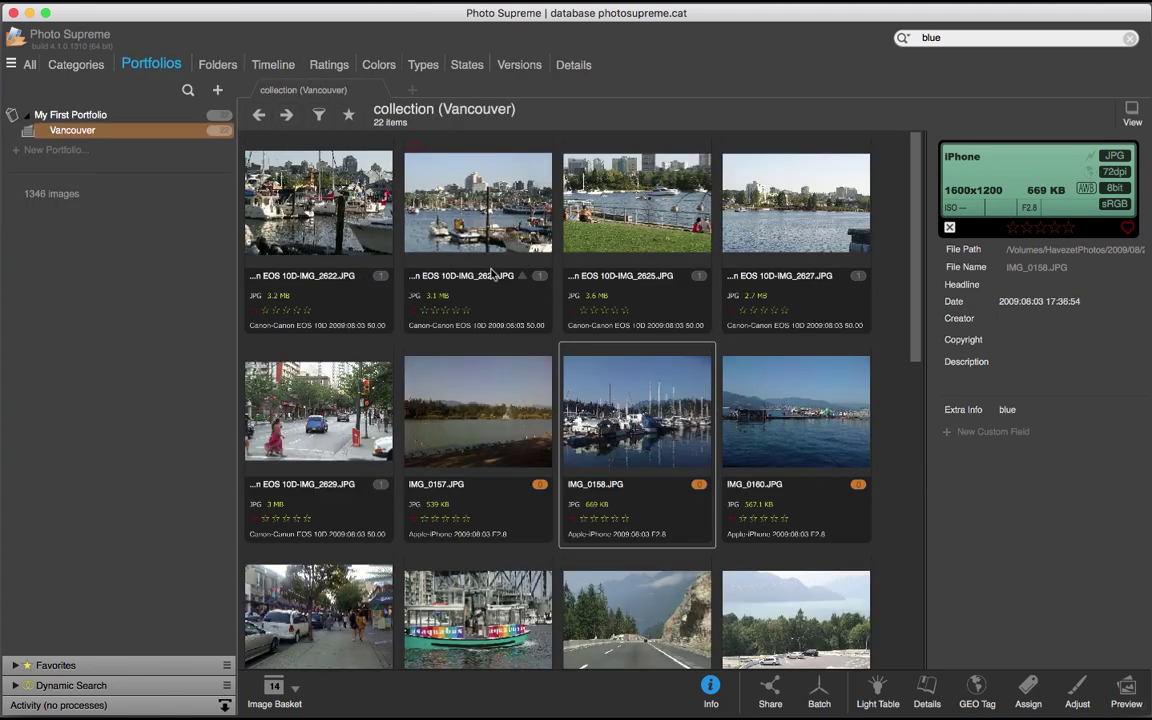
# - Give IMG_2625 Extra Info 'rowing' and the fourth top-row photo 'building'
pyautogui.click(627, 222)
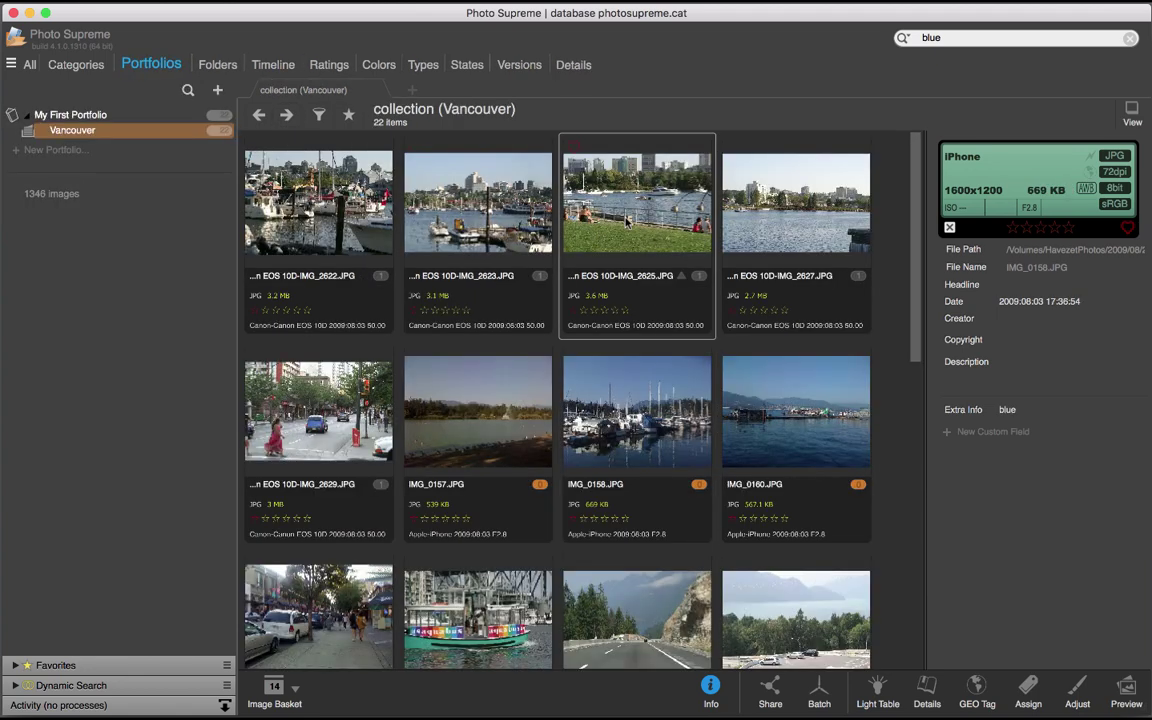
pyautogui.click(1029, 410)
pyautogui.write('rowing')
pyautogui.press('Return')
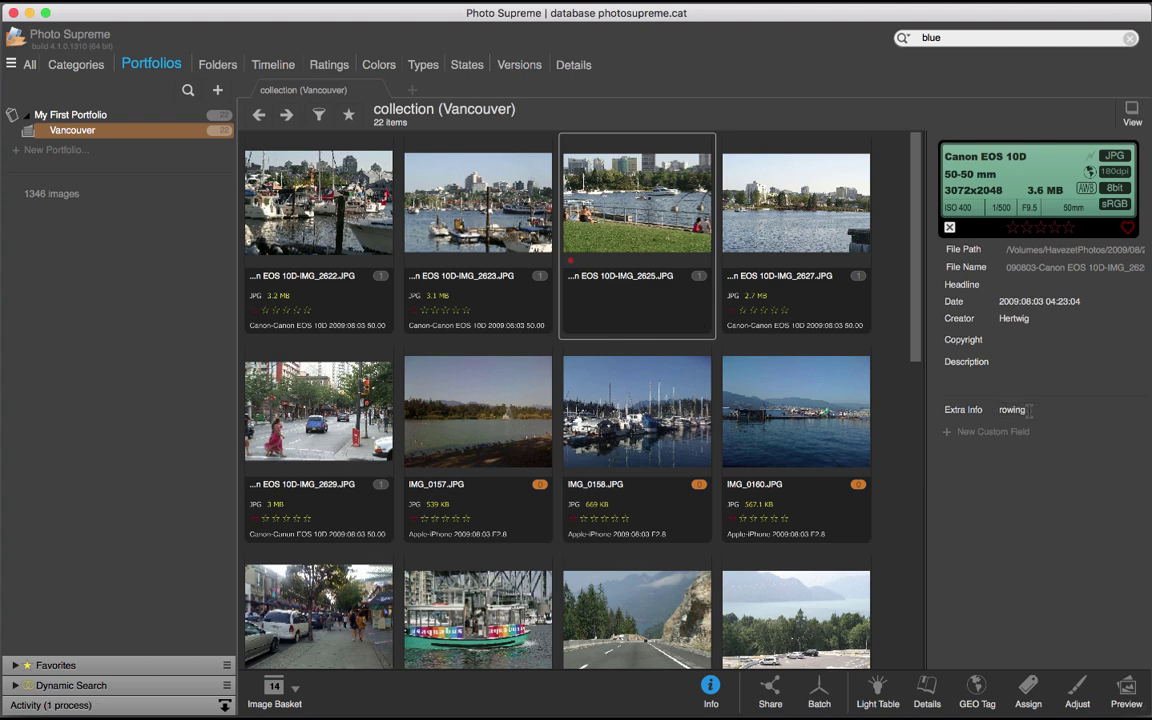
pyautogui.click(866, 263)
pyautogui.click(1015, 410)
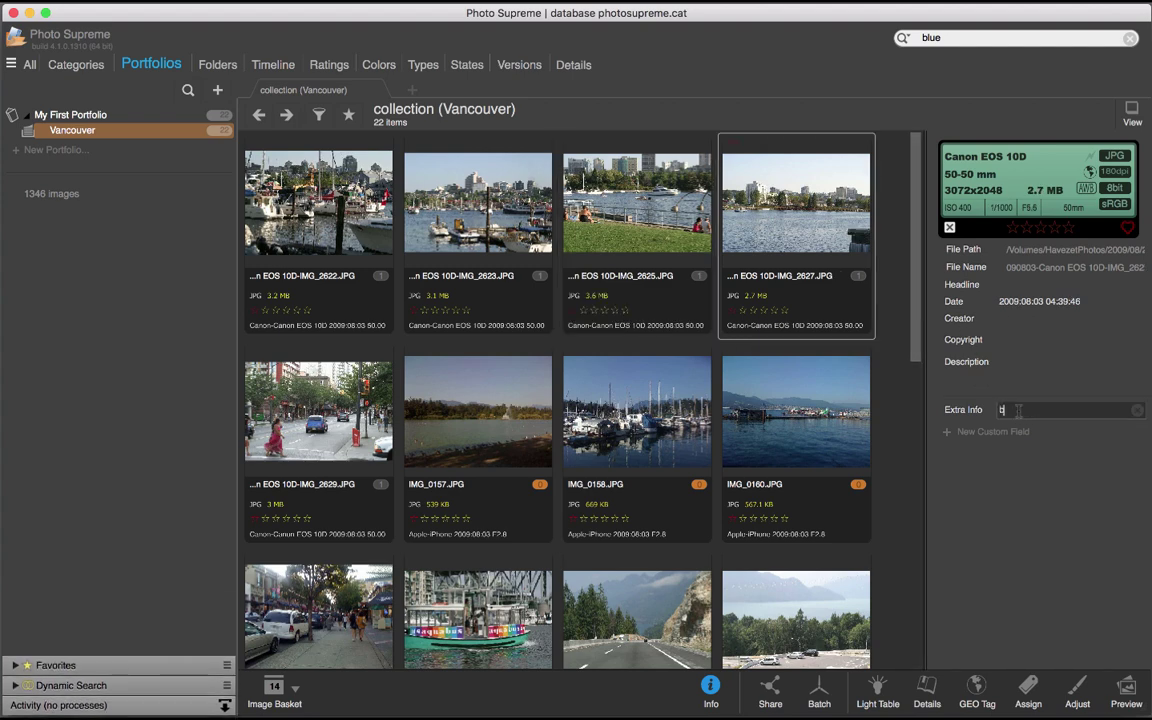
pyautogui.write('building')
pyautogui.press('Return')
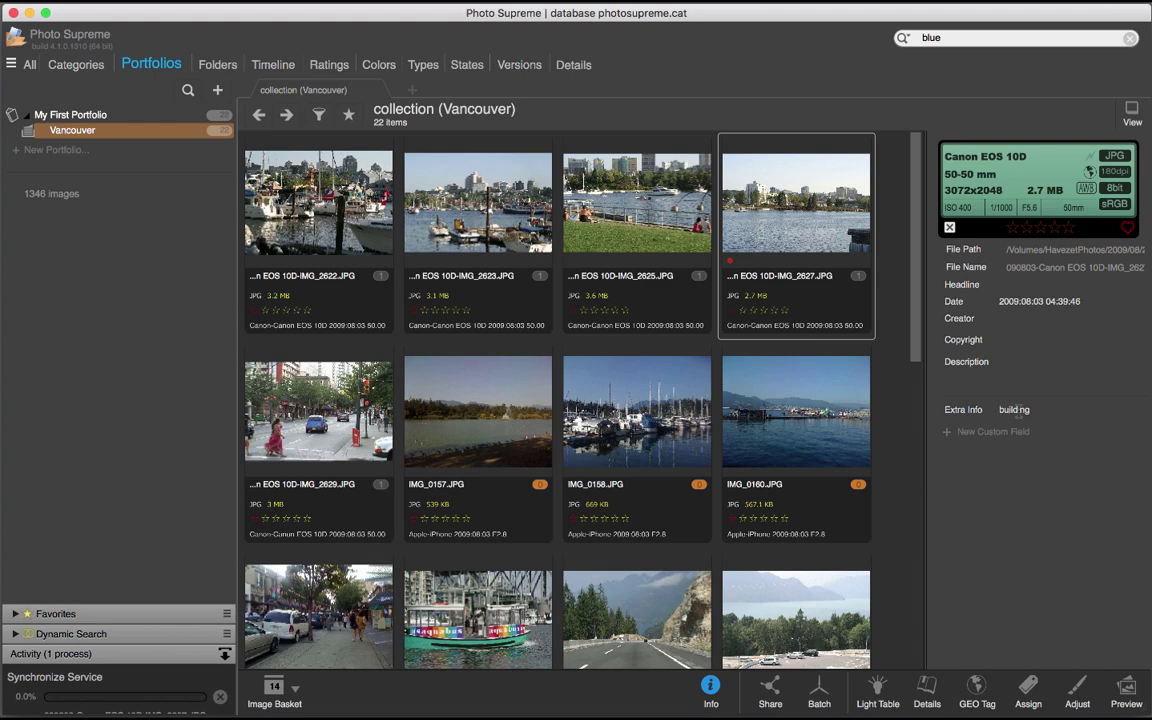
# - Replace IMG_0157's Extra Info 'blue' with 'water greenish birds'
pyautogui.click(414, 377)
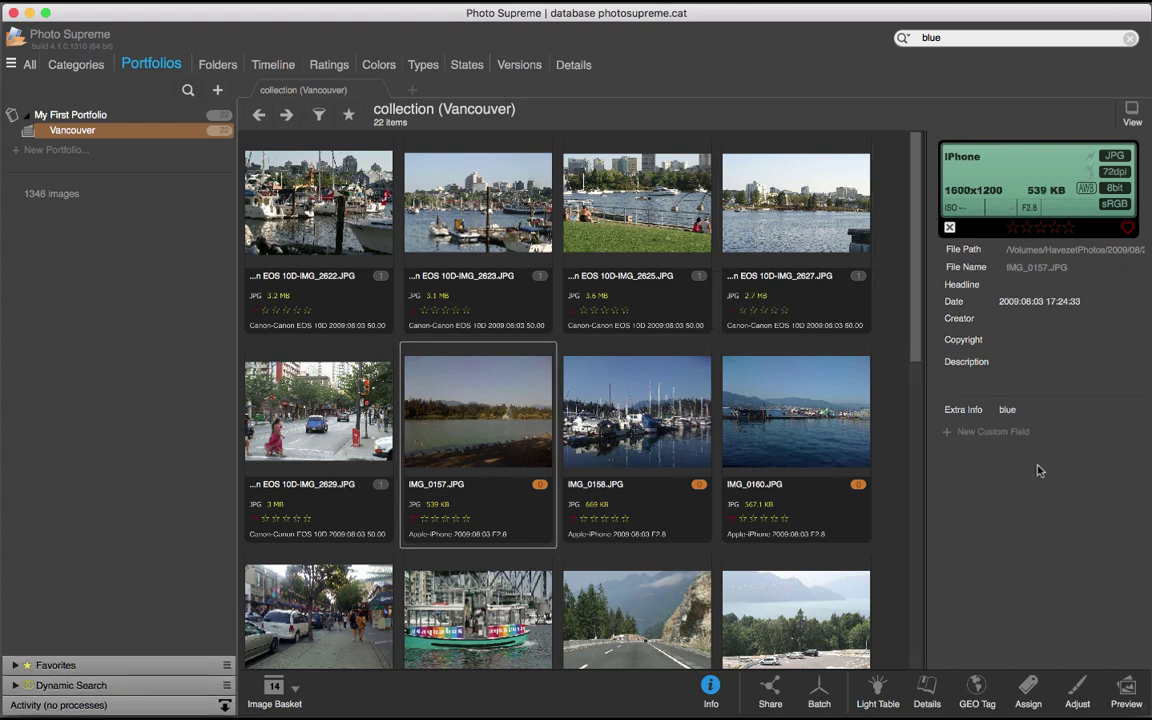
pyautogui.click(1015, 410)
pyautogui.press('BackSpace')
pyautogui.press('BackSpace')
pyautogui.press('BackSpace')
pyautogui.press('BackSpace')
pyautogui.write('w')
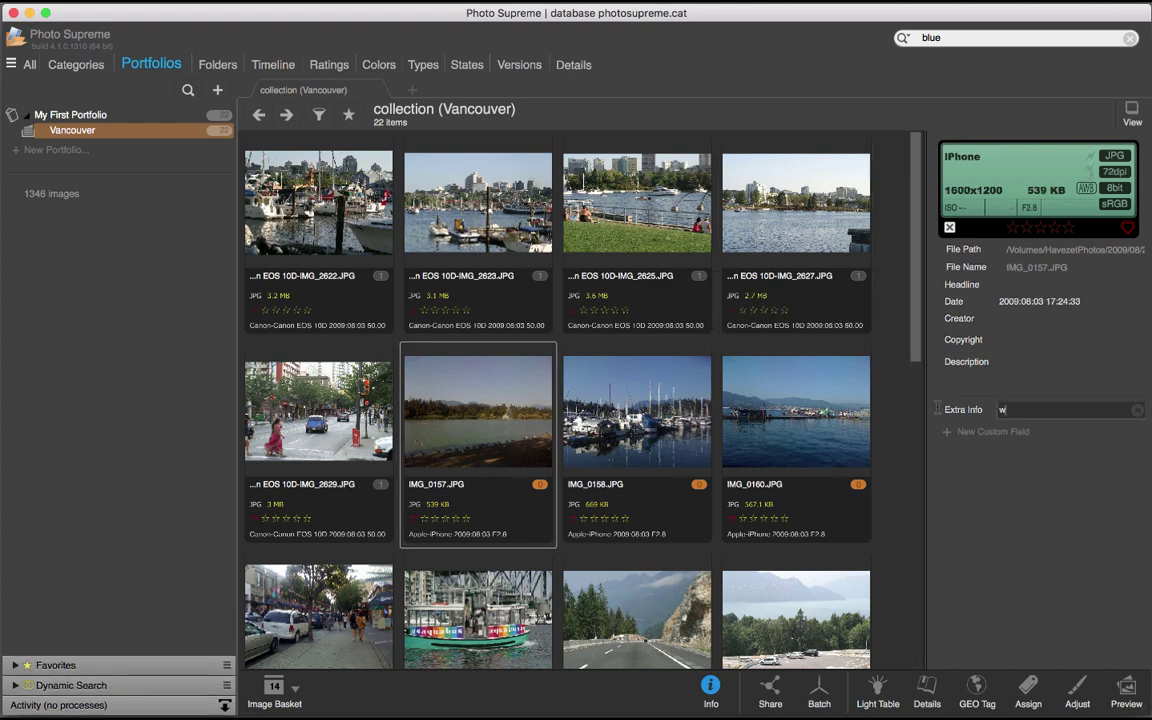
pyautogui.write('ater greenish birds')
pyautogui.press('Return')
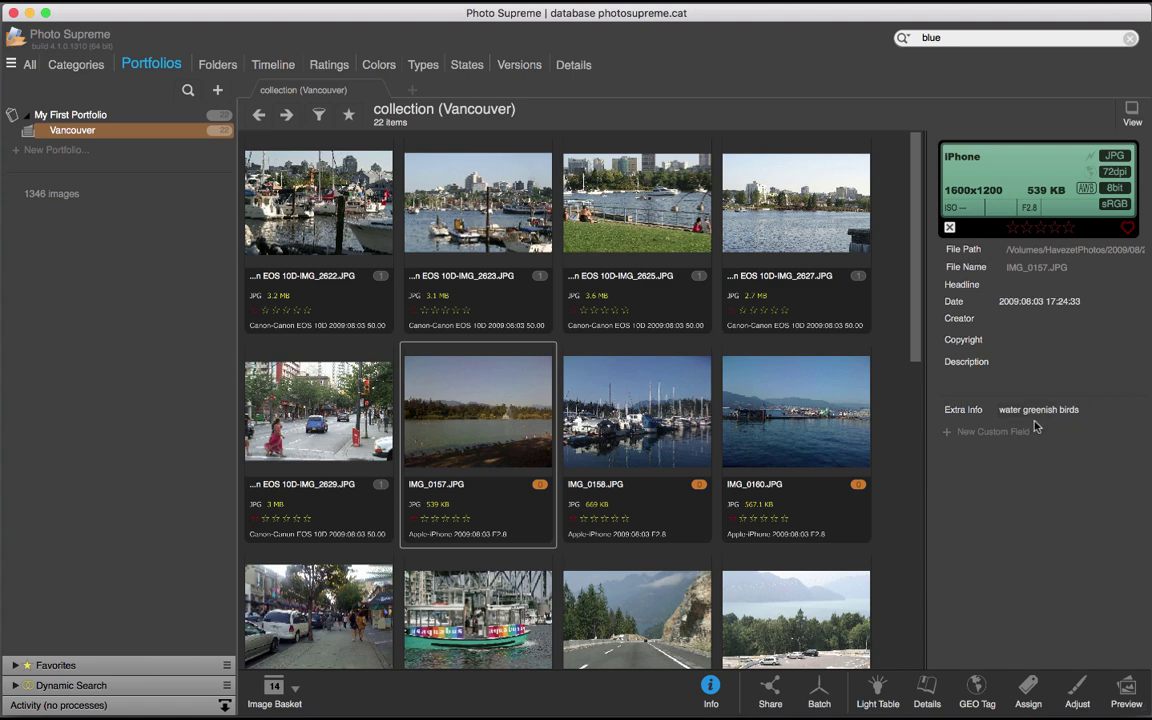
# - Extend IMG_0158's Extra Info to 'blue water reflection yaght'
pyautogui.click(620, 402)
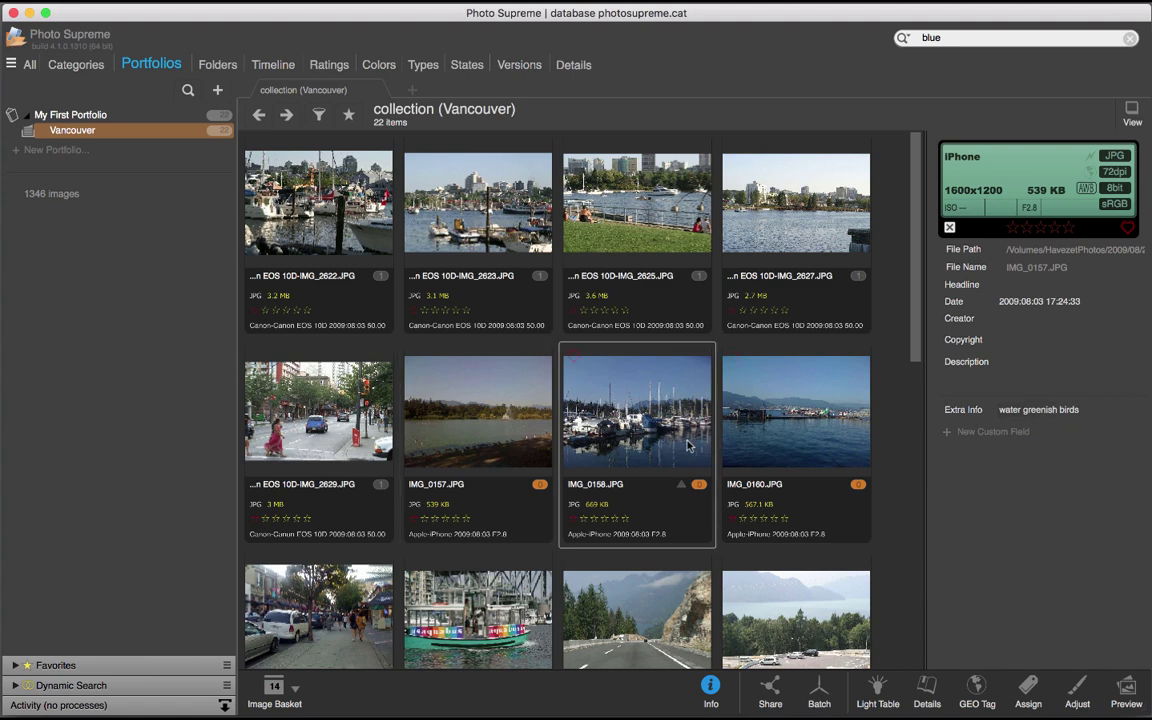
pyautogui.click(1040, 412)
pyautogui.write('water')
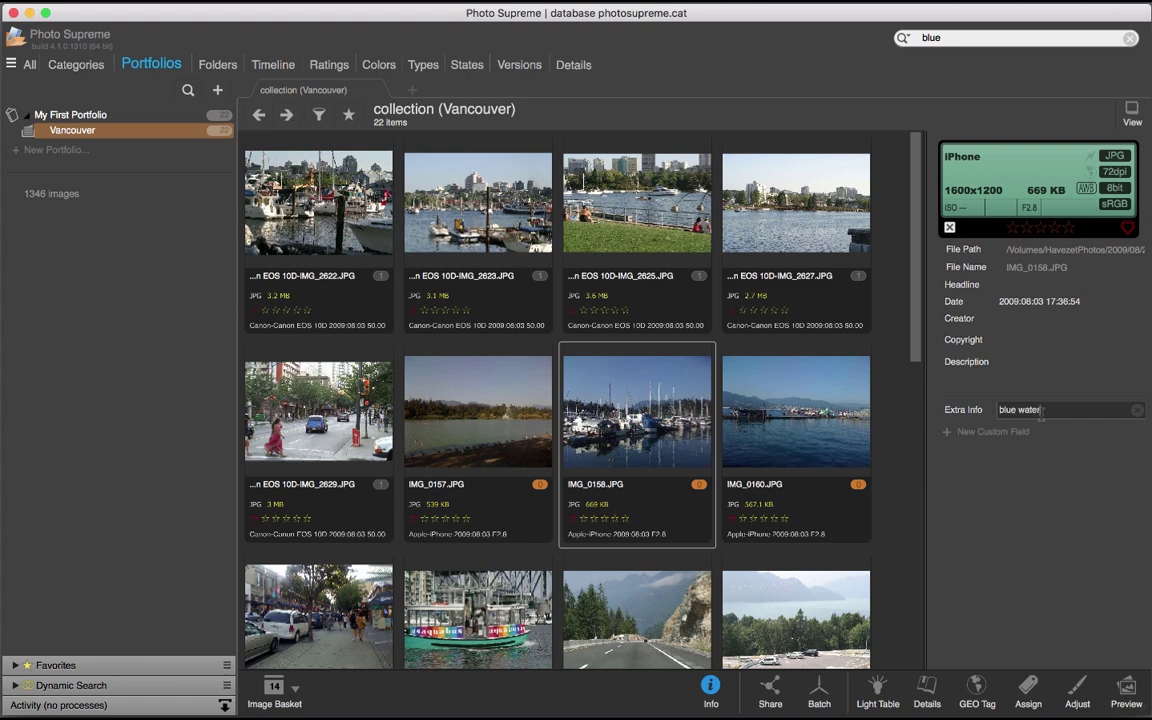
pyautogui.write(' reflection yaght')
pyautogui.press('Return')
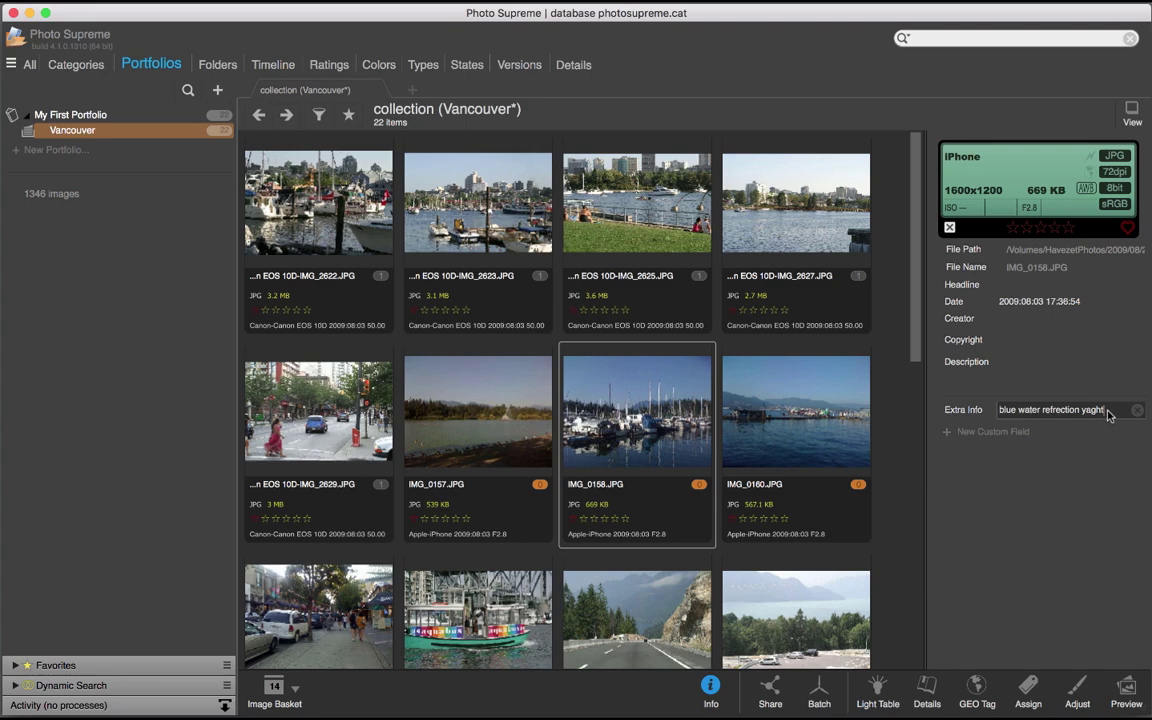
# - Search the catalog for 'birds' and select the single result, IMG_0157
pyautogui.click(920, 38)
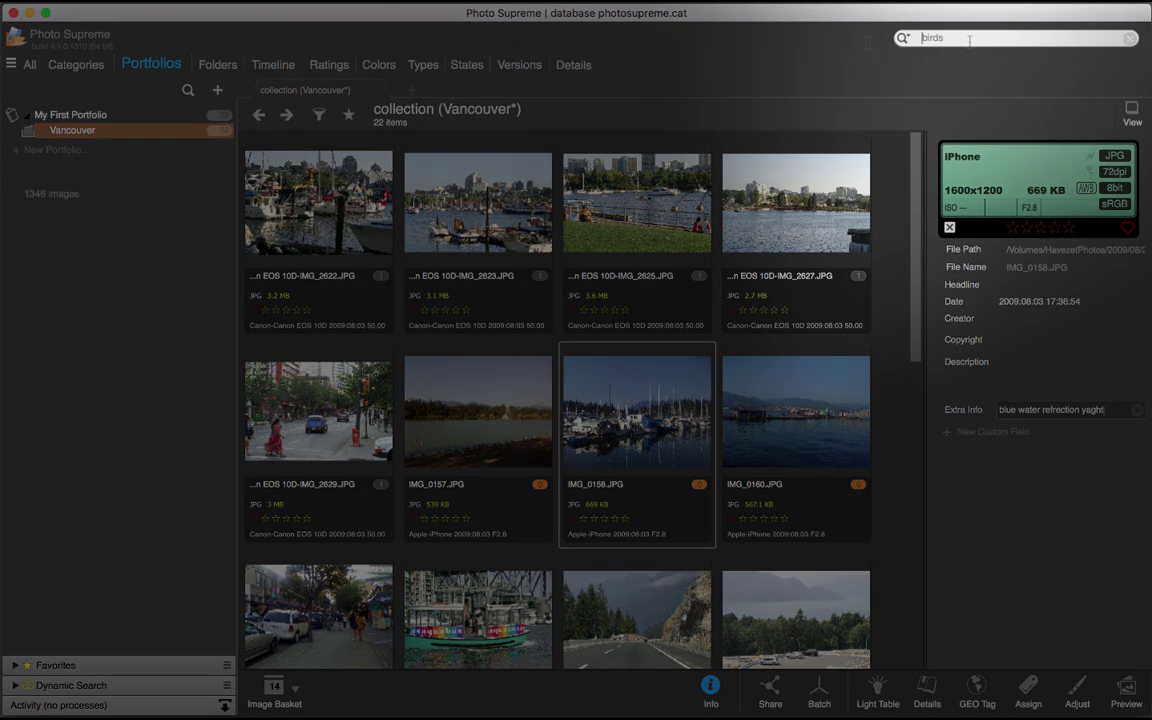
pyautogui.write('blrds')
pyautogui.press('Return')
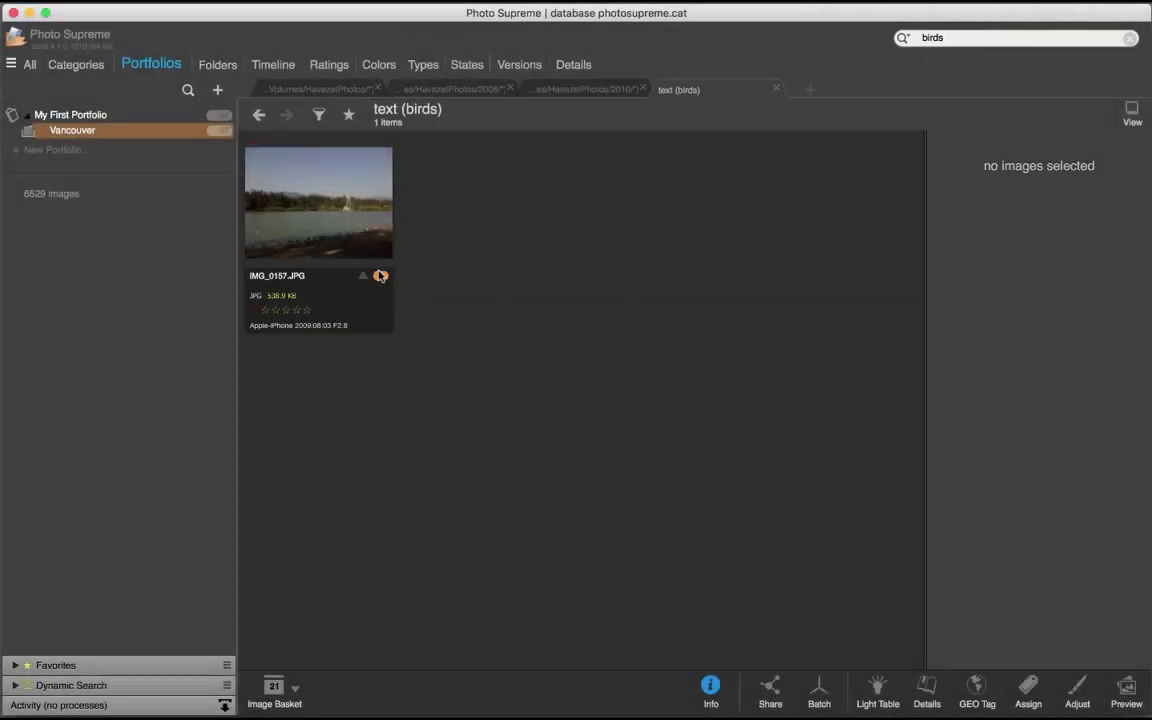
pyautogui.click(335, 217)
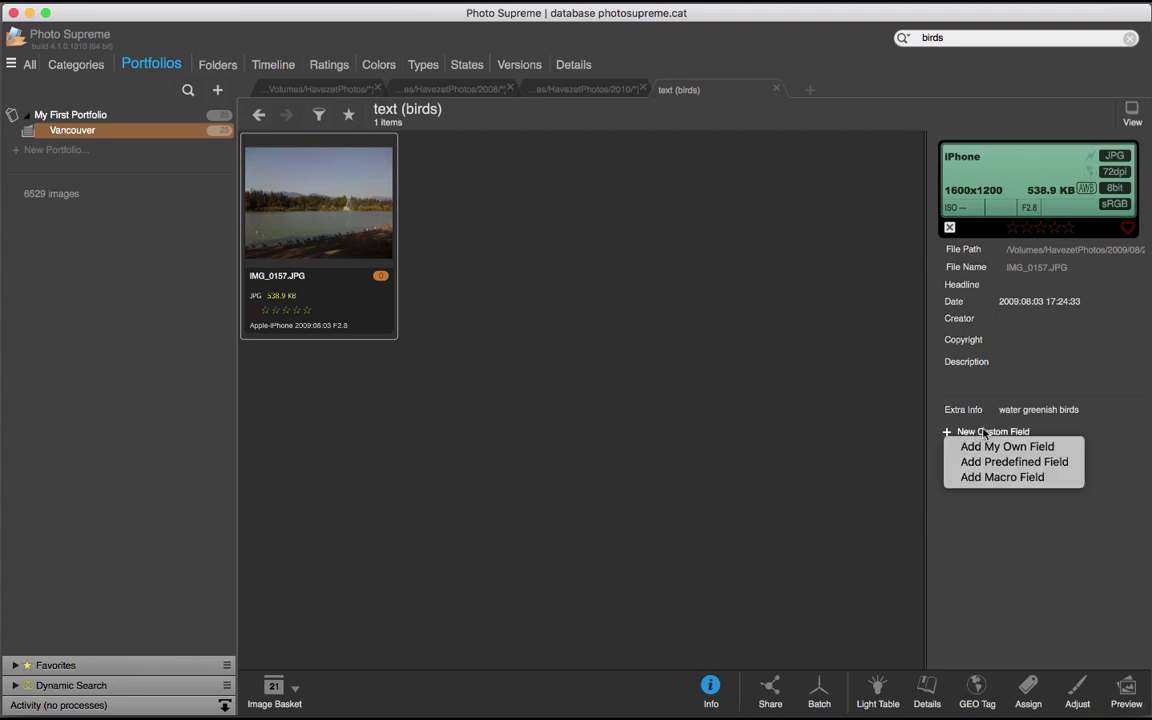
# - Create an 'Emotion' custom text field and display the 21-photo Image Basket
pyautogui.click(980, 446)
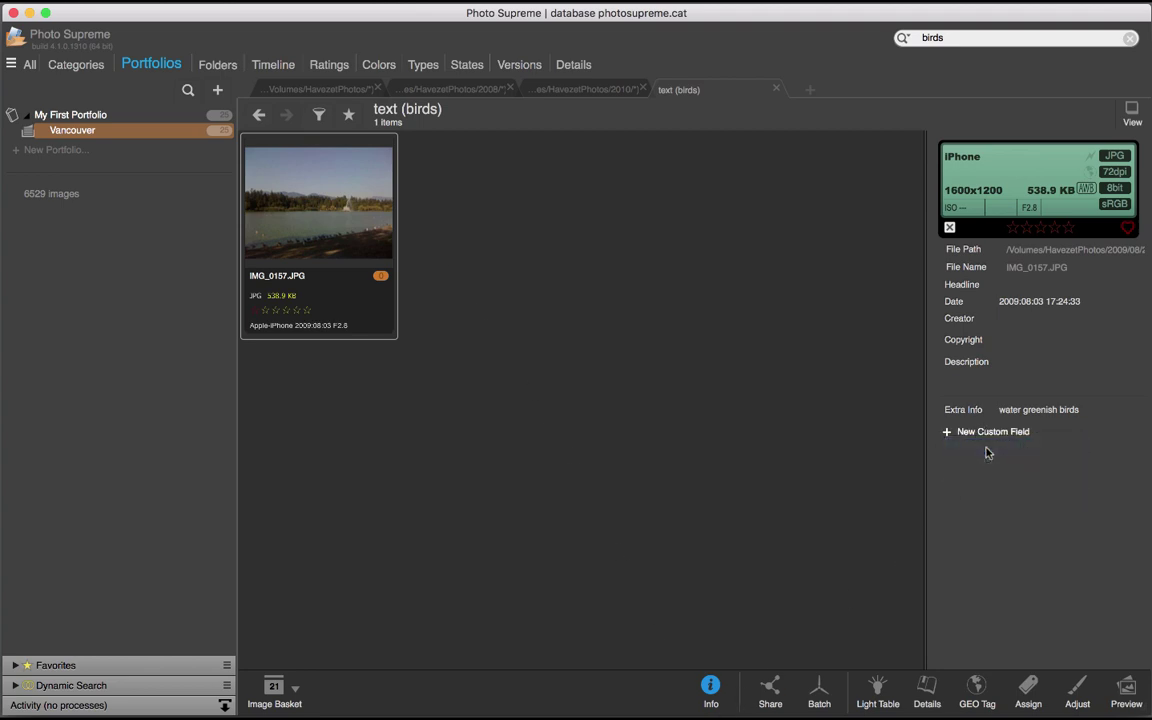
pyautogui.write('Emotion')
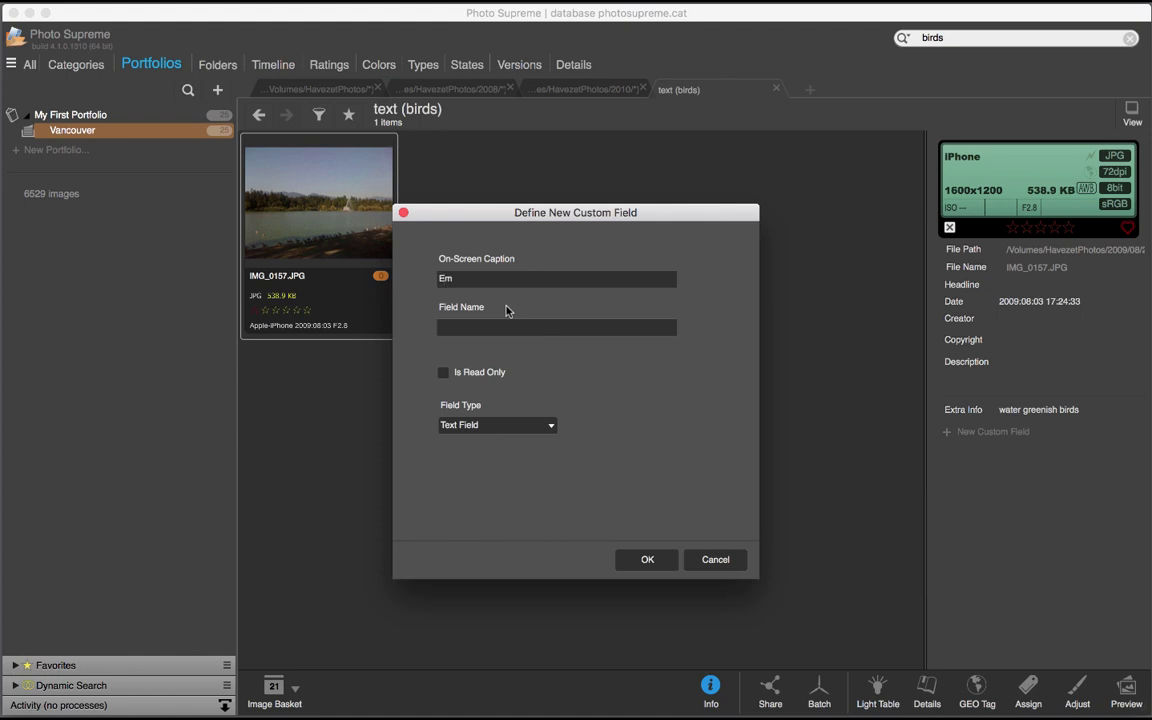
pyautogui.click(650, 560)
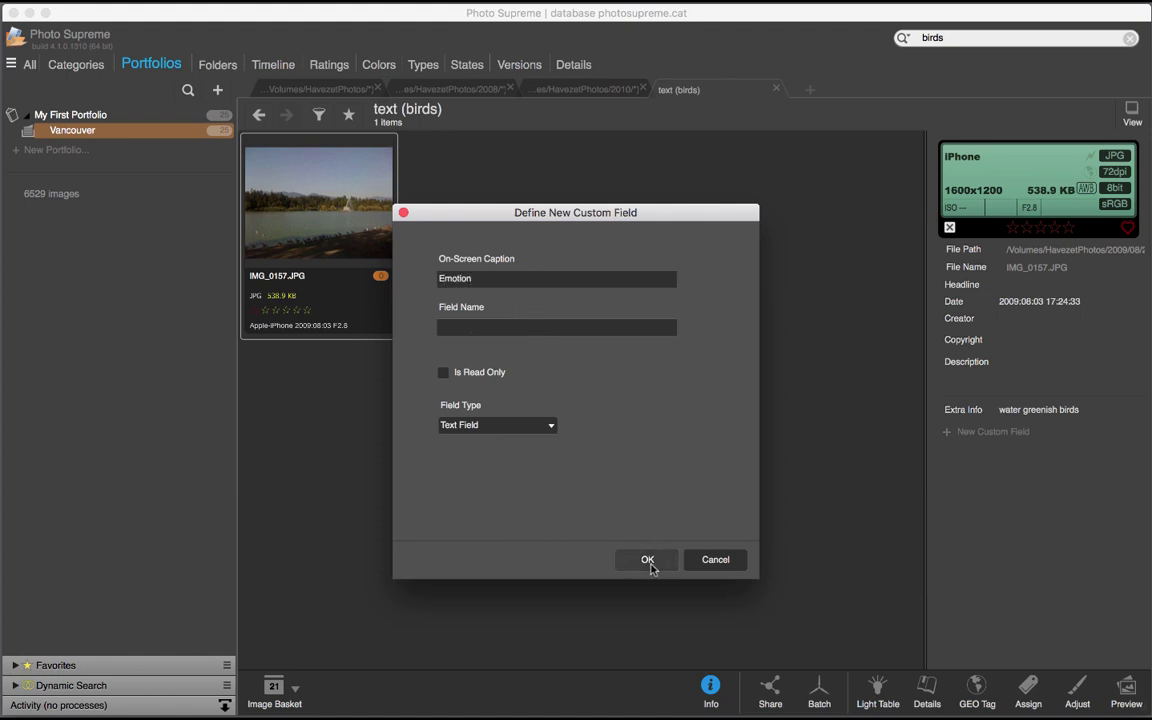
pyautogui.click(274, 688)
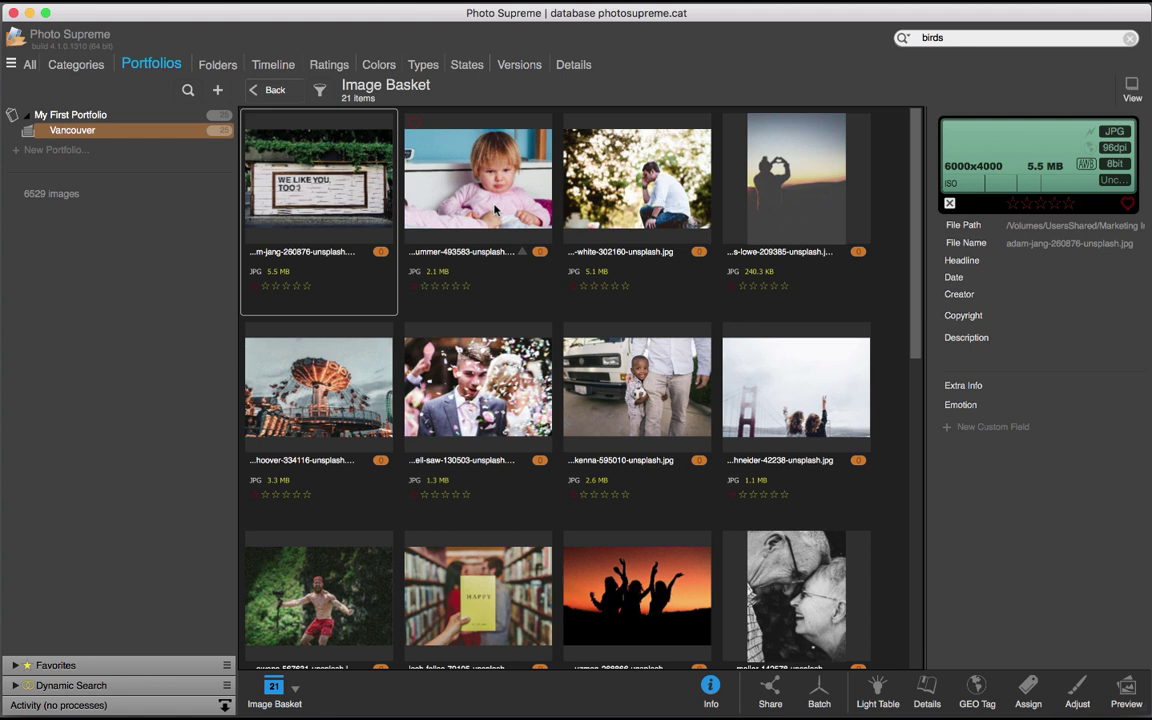
# - Set Emotion to 'sad' on the toddler photo and 'thinking wondering' on the seated man
pyautogui.click(450, 175)
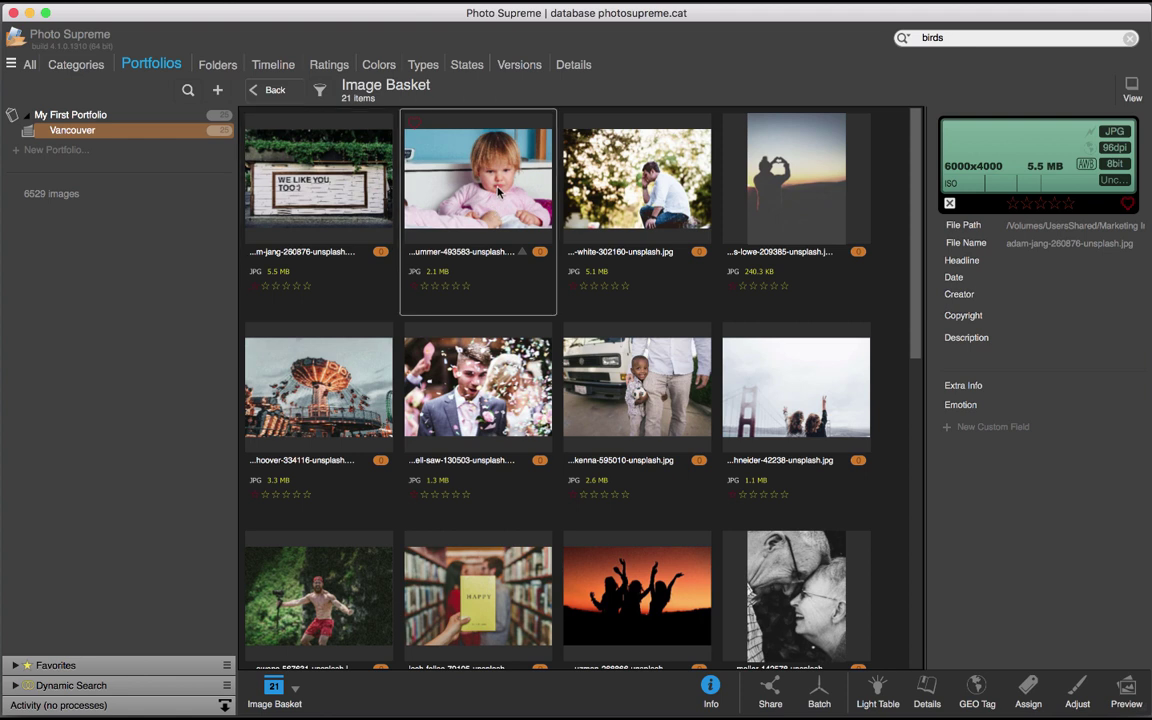
pyautogui.click(1029, 408)
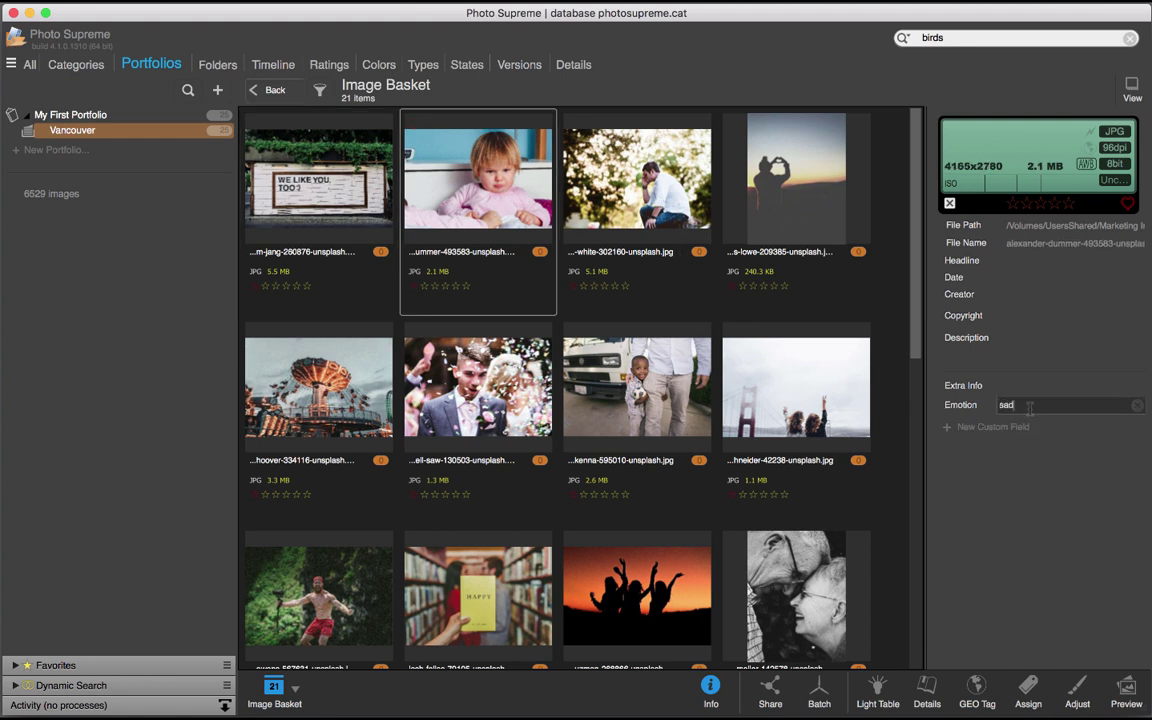
pyautogui.press('Return')
pyautogui.press('Right')
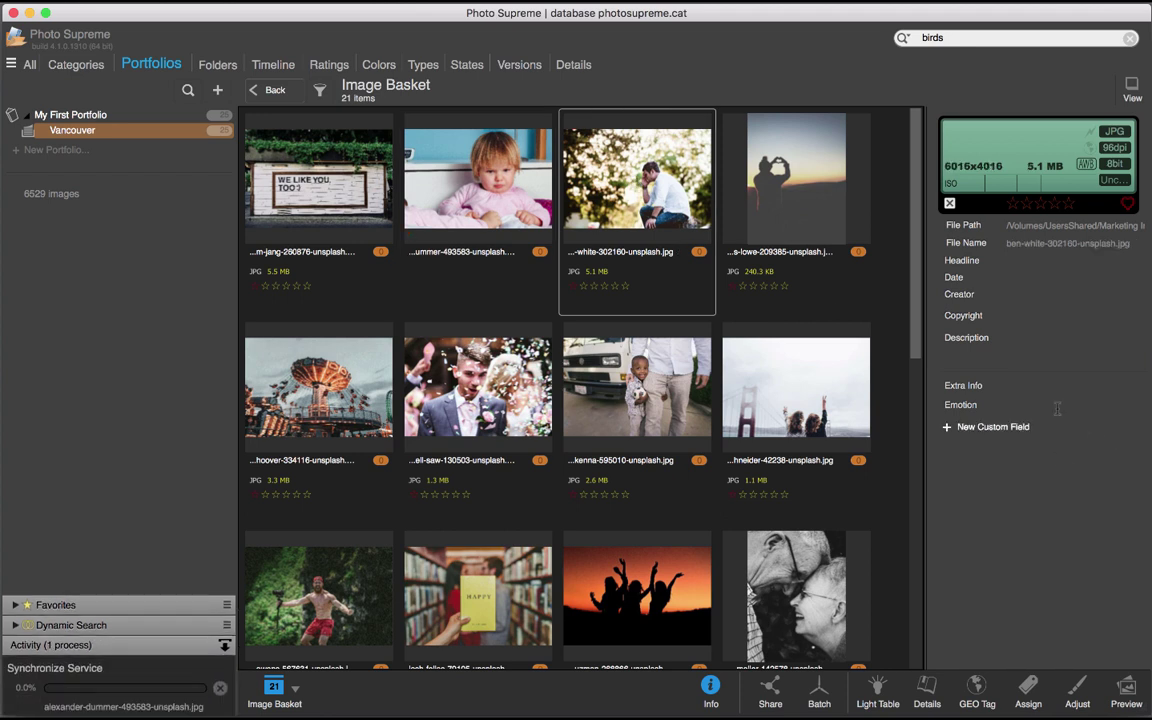
pyautogui.click(1055, 406)
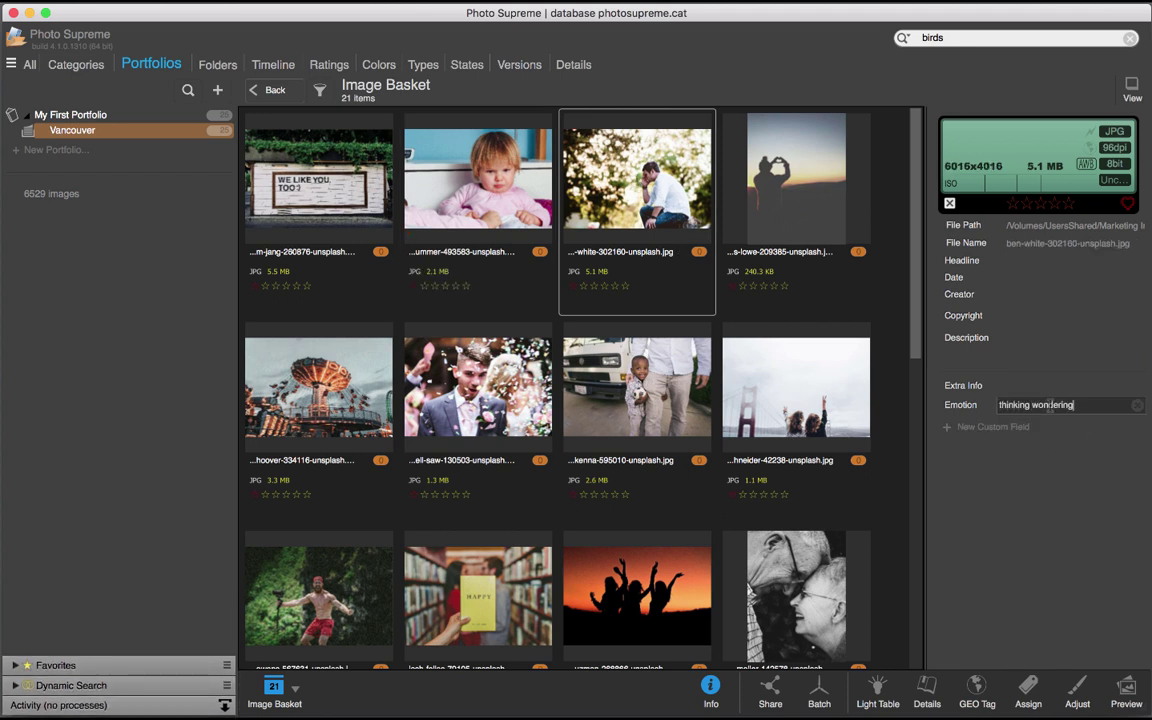
pyautogui.press('Return')
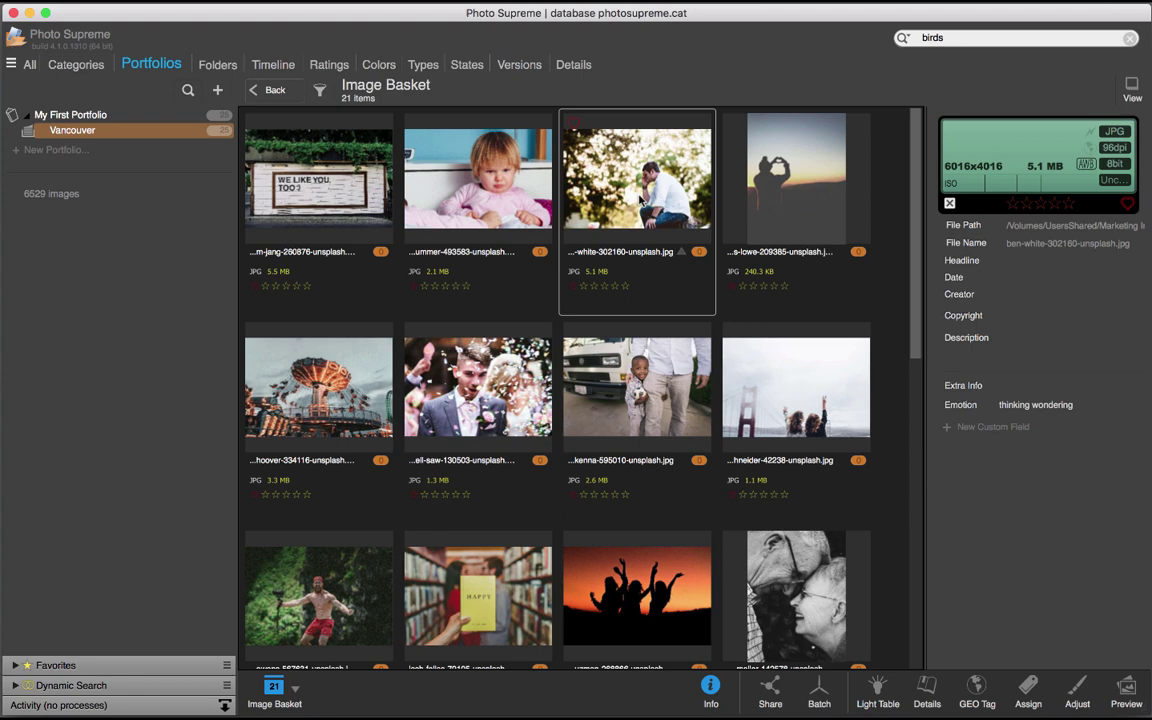
# - Expand Emotion in the Details tree and run a dynamic search for 'sad'
pyautogui.click(96, 687)
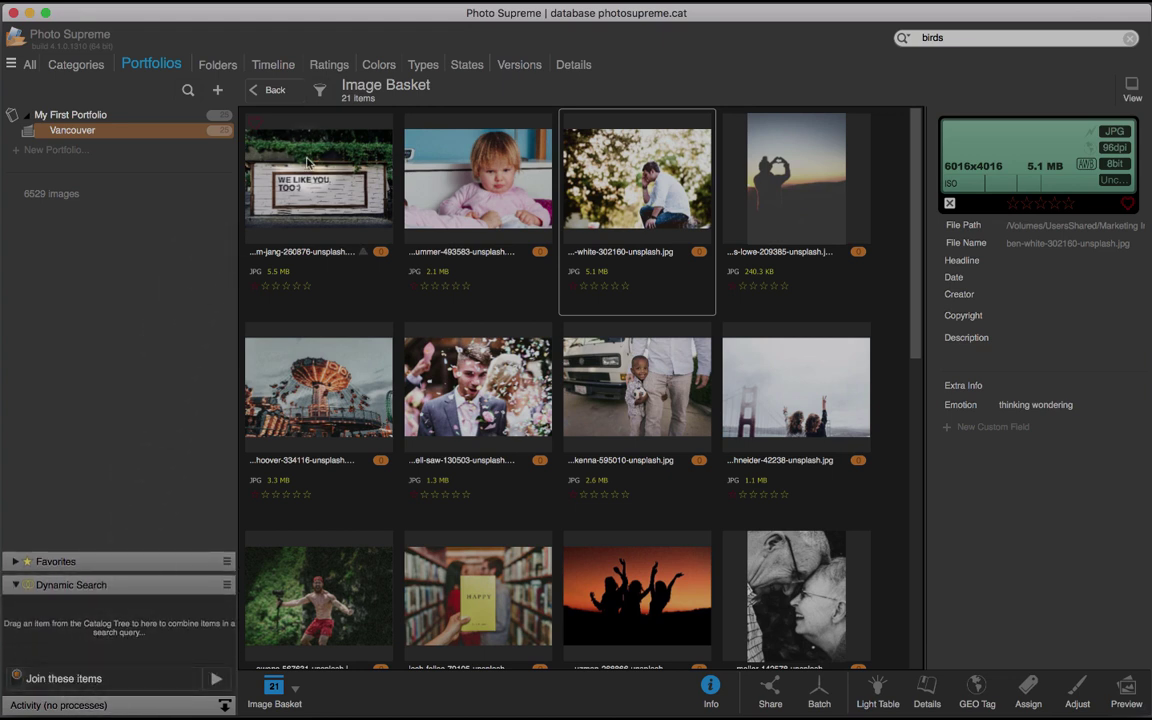
pyautogui.click(573, 64)
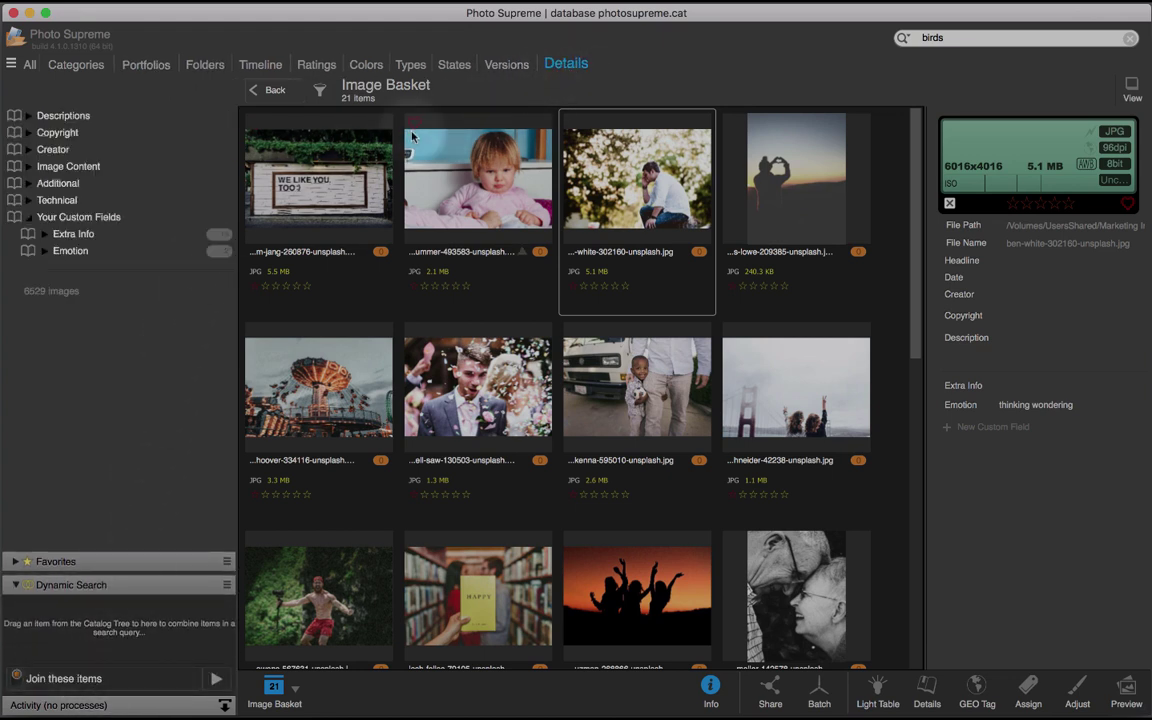
pyautogui.click(45, 250)
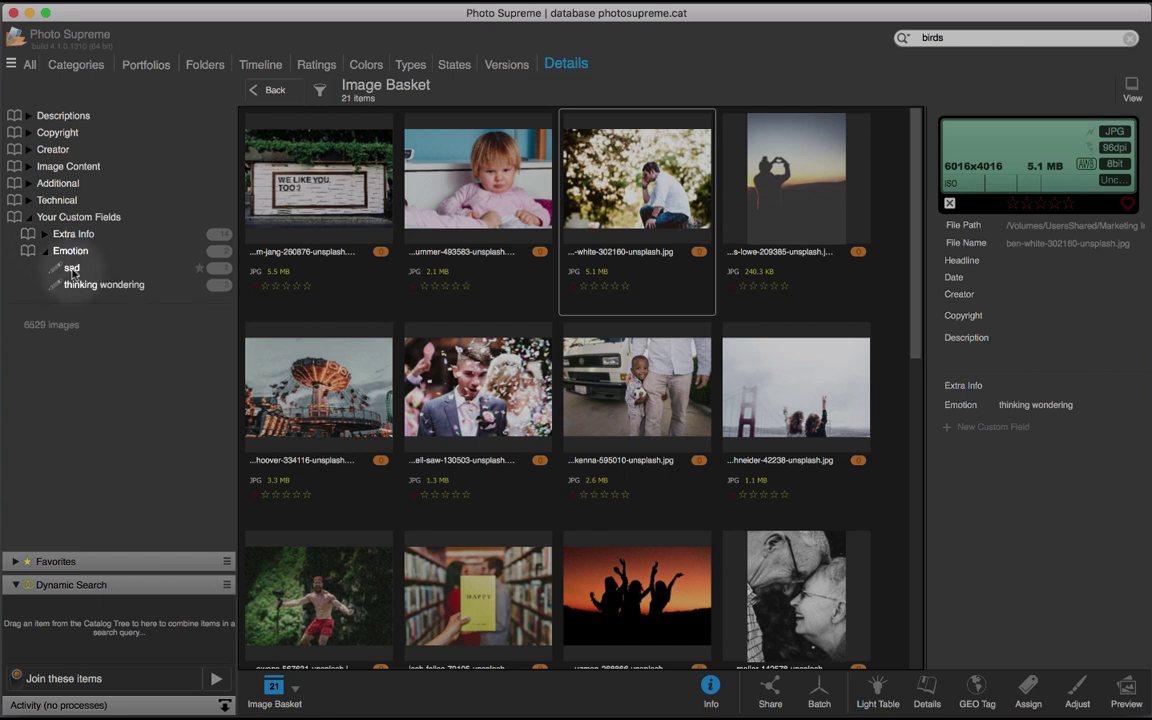
pyautogui.moveTo(72, 268); pyautogui.dragTo(86, 638)
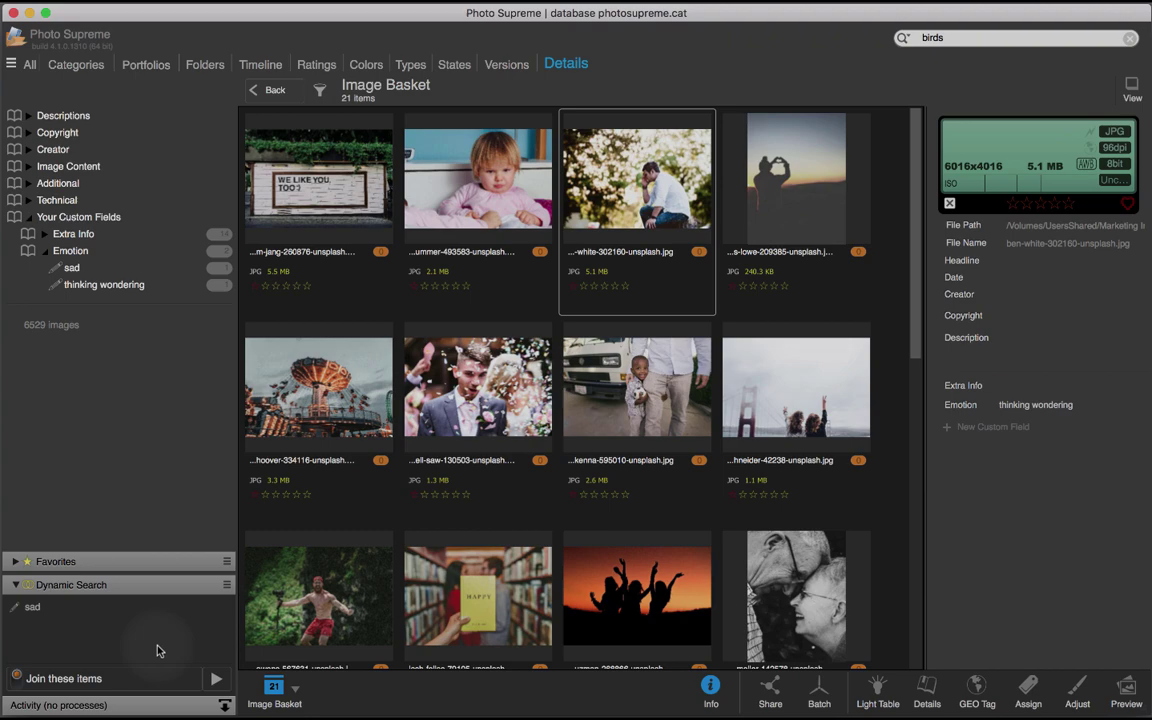
pyautogui.click(216, 680)
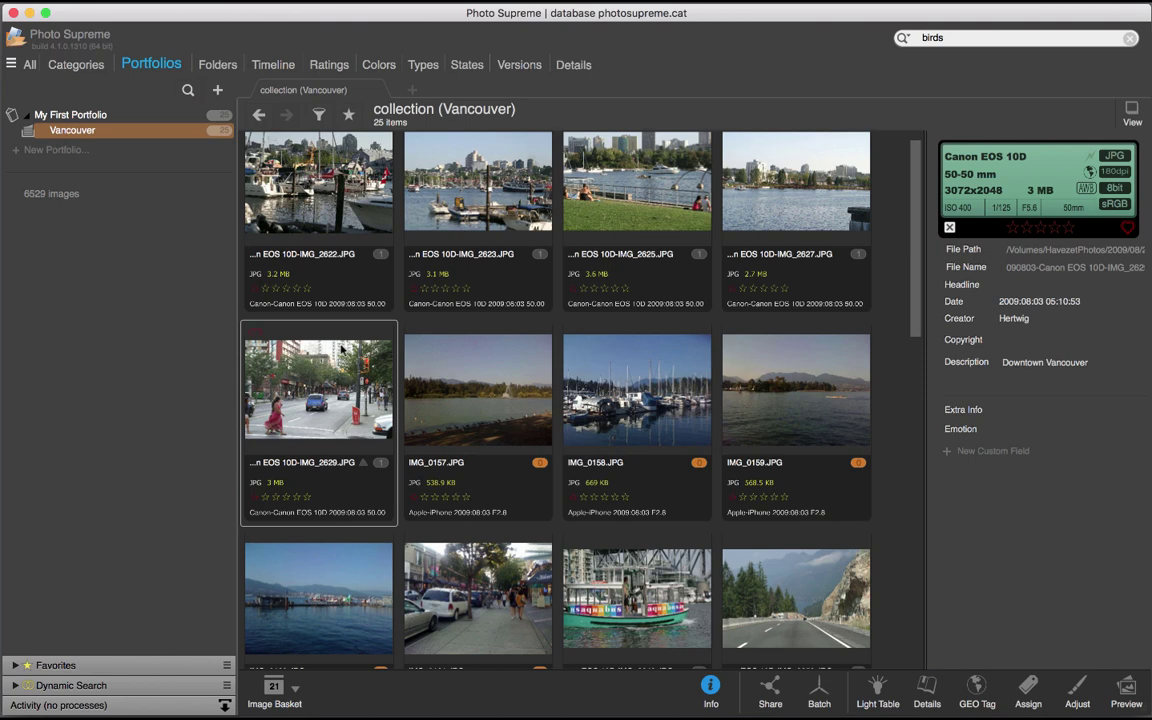
# - Add the predefined Technical field Lens Information to the info panel
pyautogui.click(984, 452)
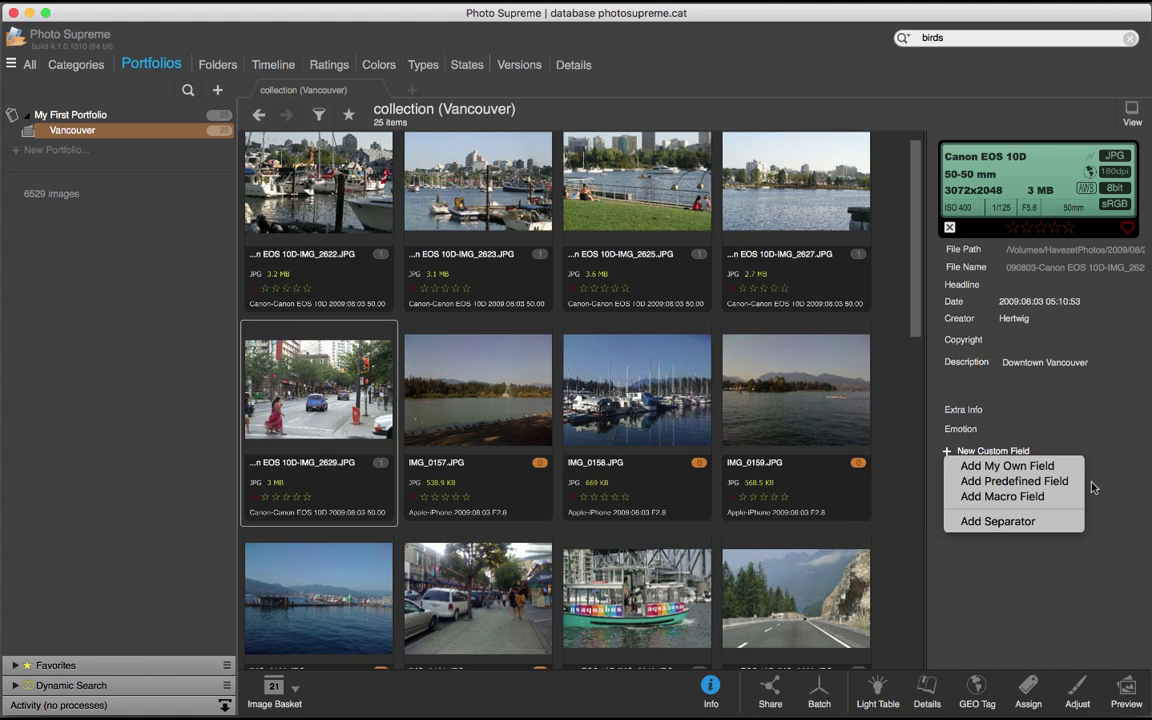
pyautogui.click(990, 483)
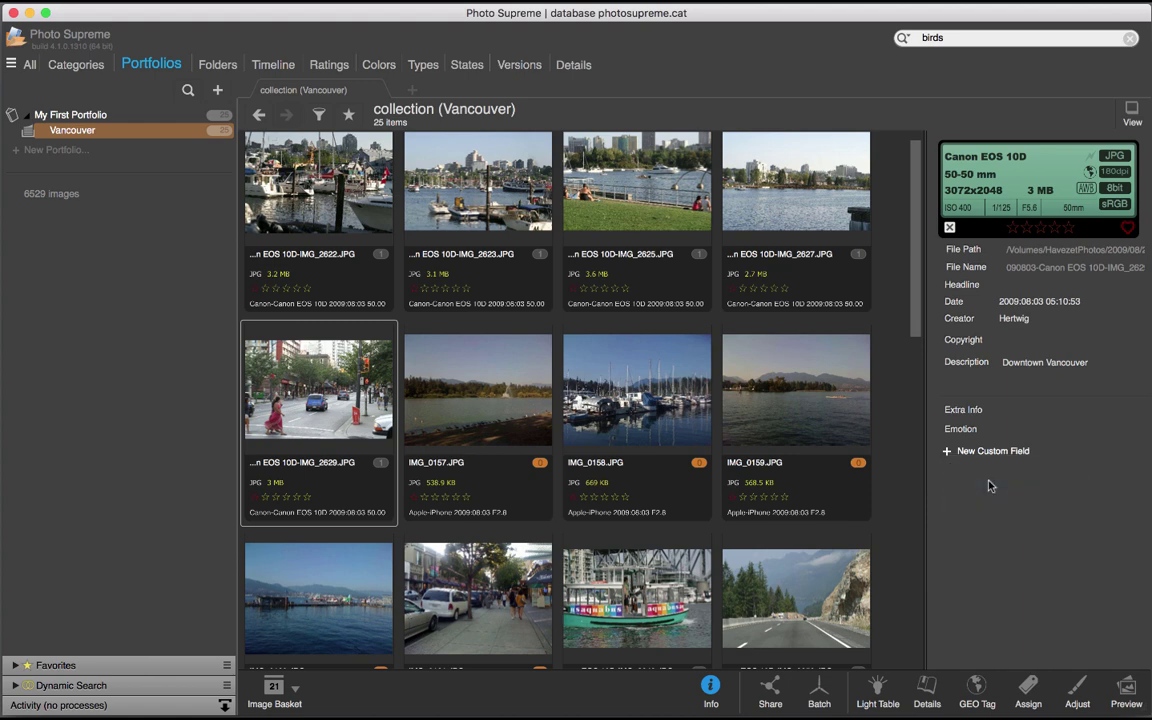
pyautogui.click(671, 327)
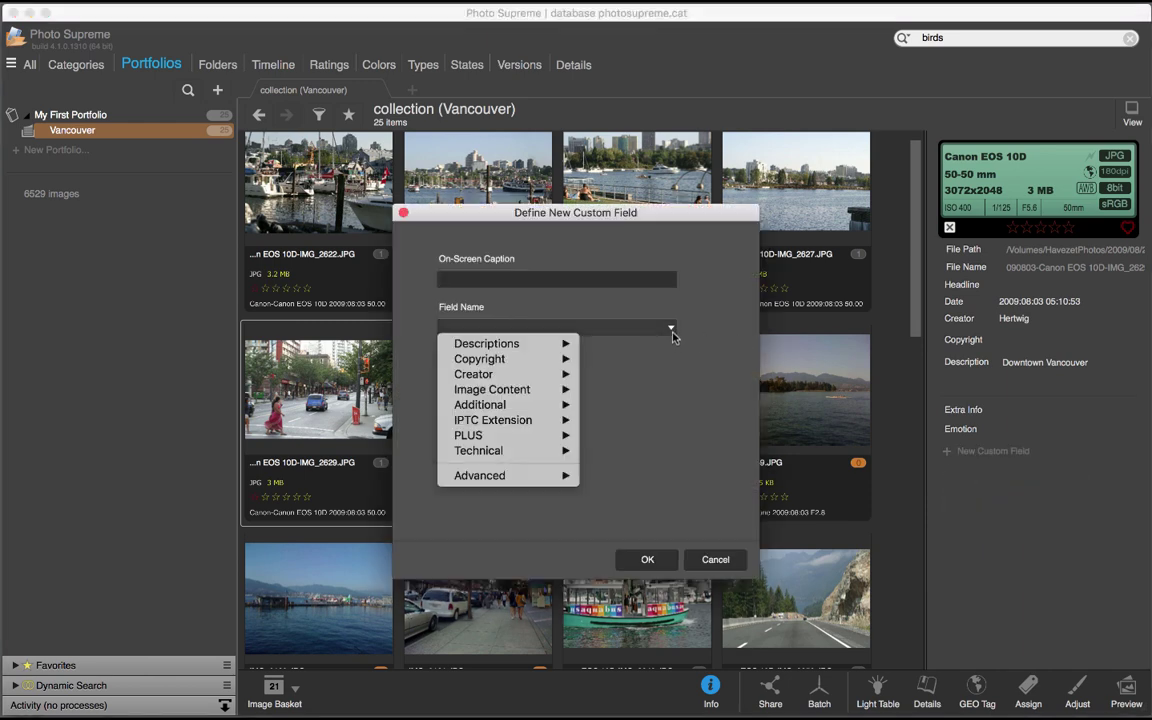
pyautogui.moveTo(533, 451)
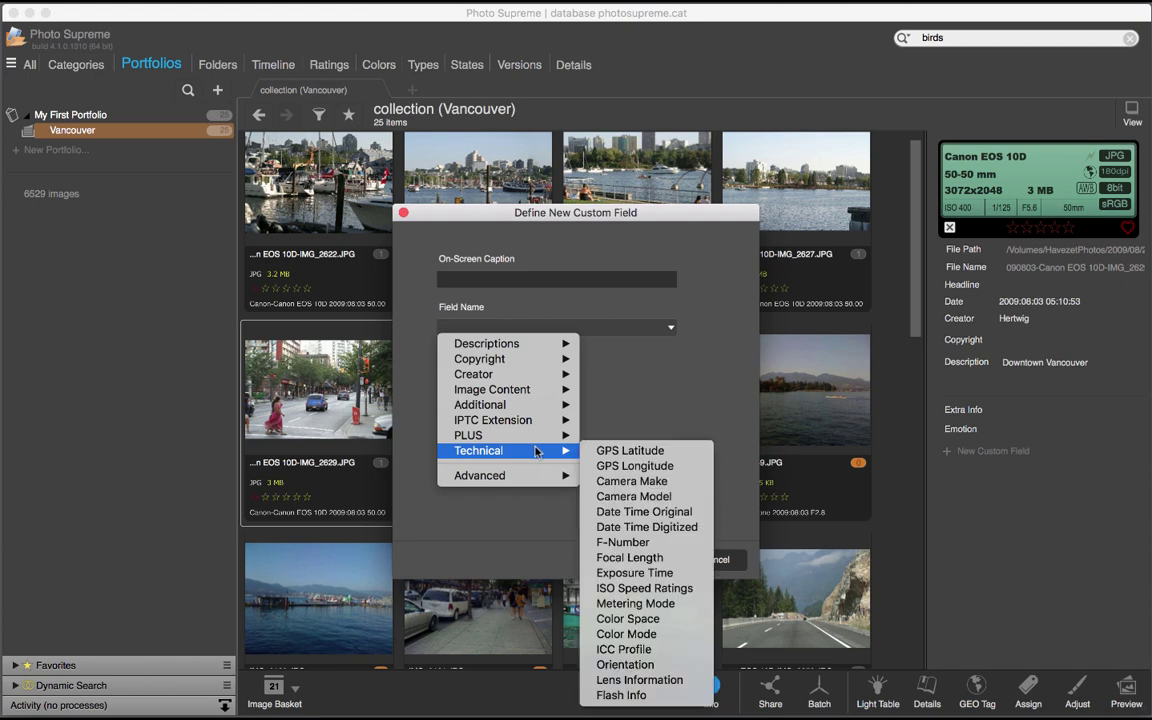
pyautogui.click(664, 684)
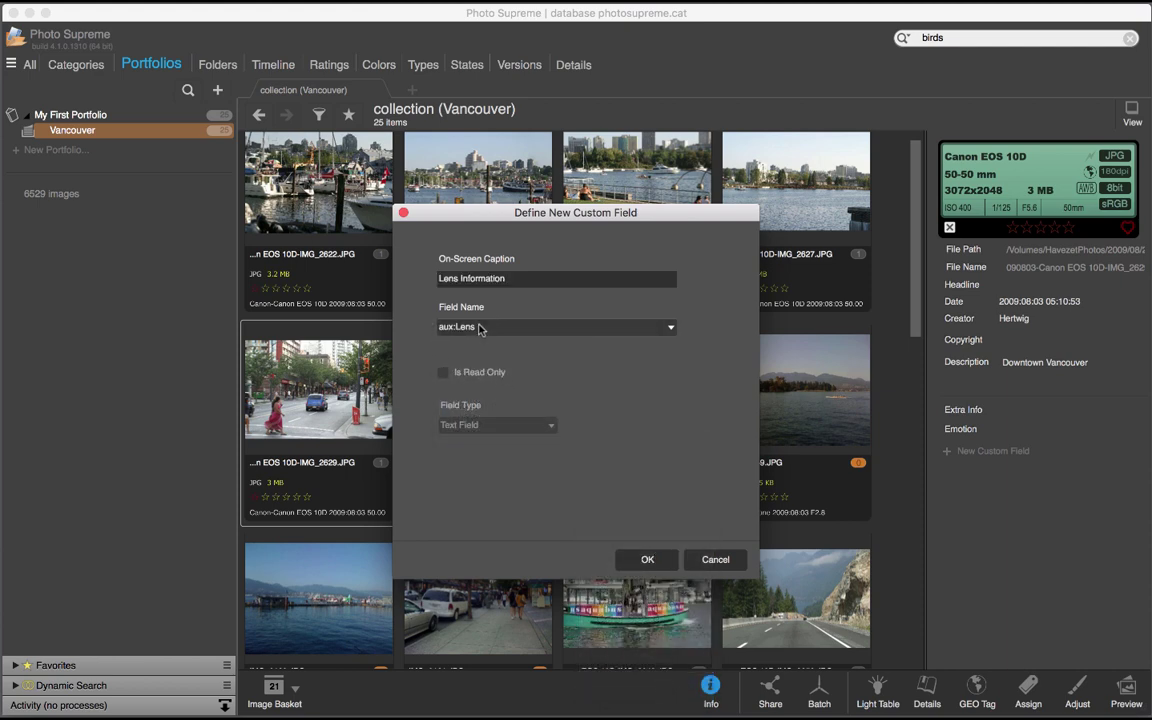
pyautogui.click(650, 560)
# - Add the predefined GPS Latitude field to the info panel
pyautogui.click(975, 470)
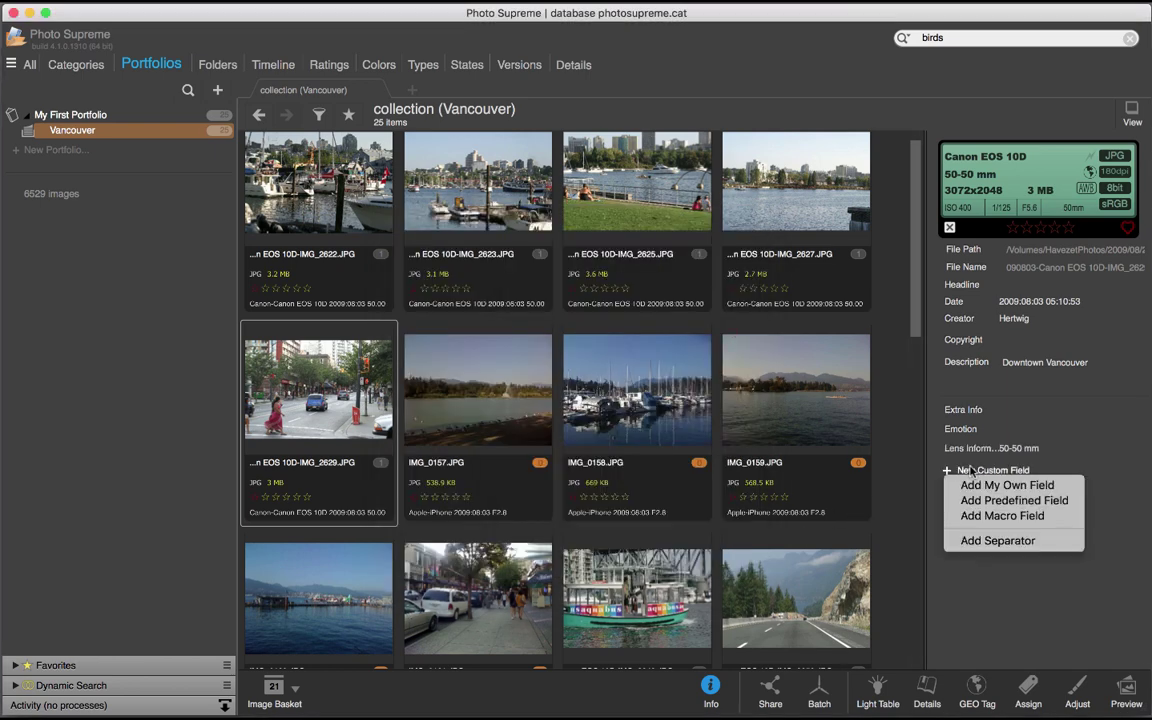
pyautogui.click(997, 502)
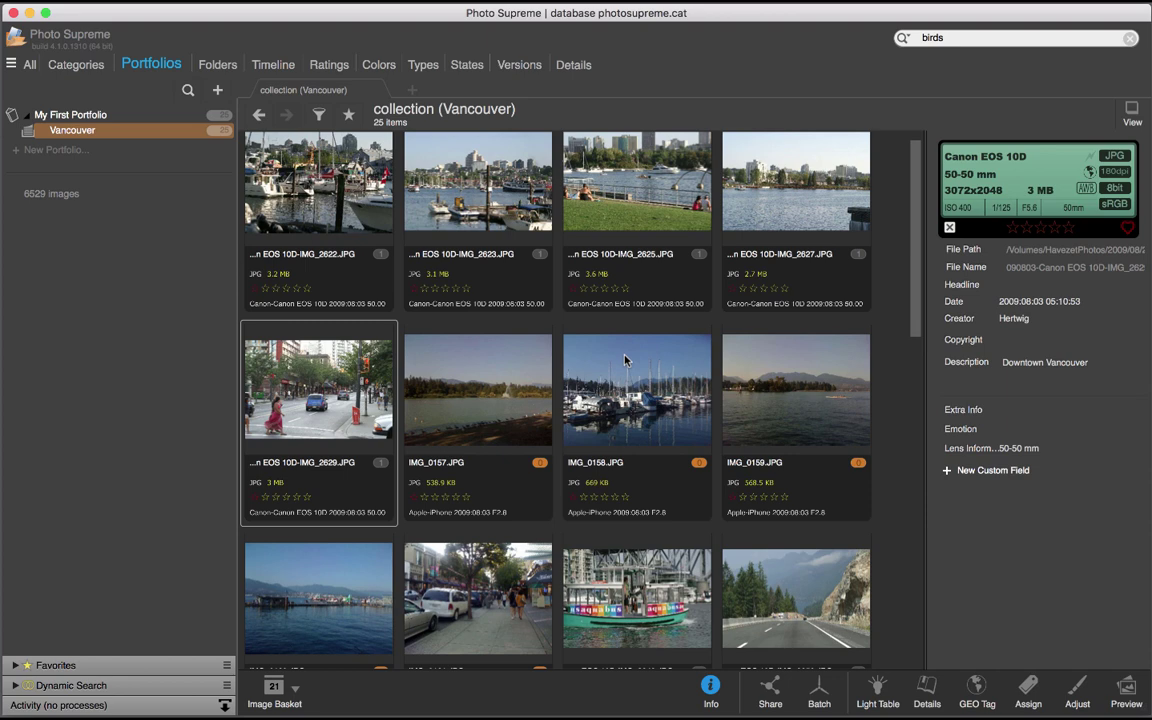
pyautogui.click(559, 334)
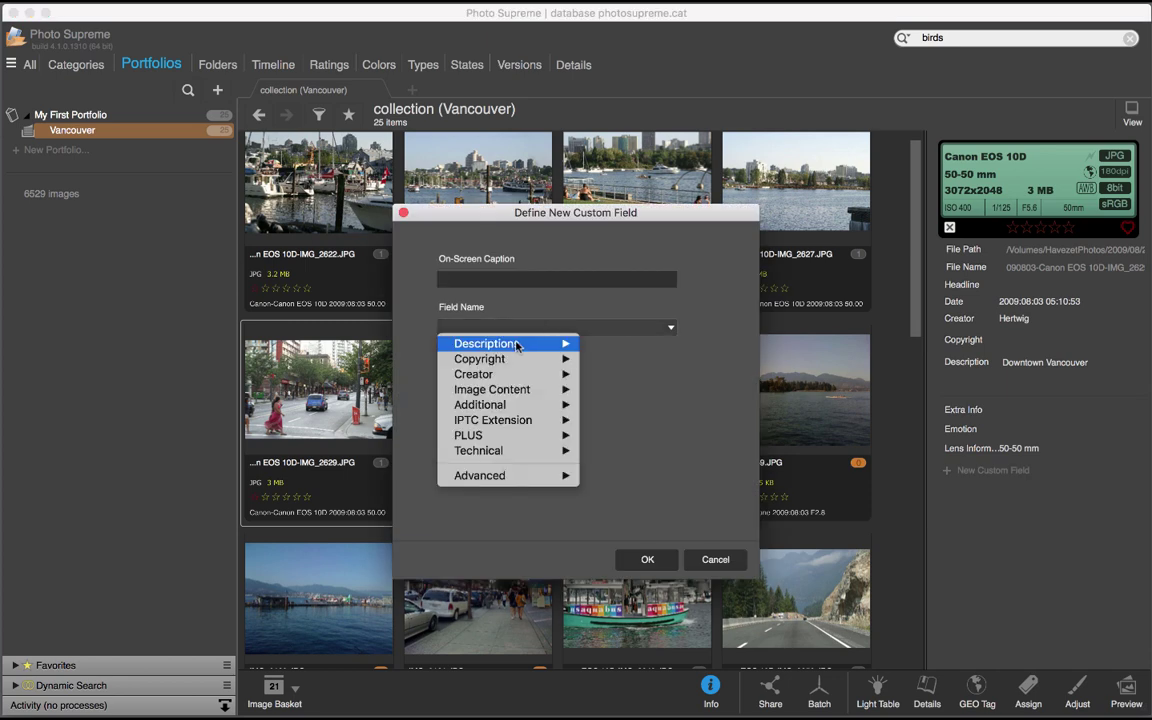
pyautogui.moveTo(495, 430)
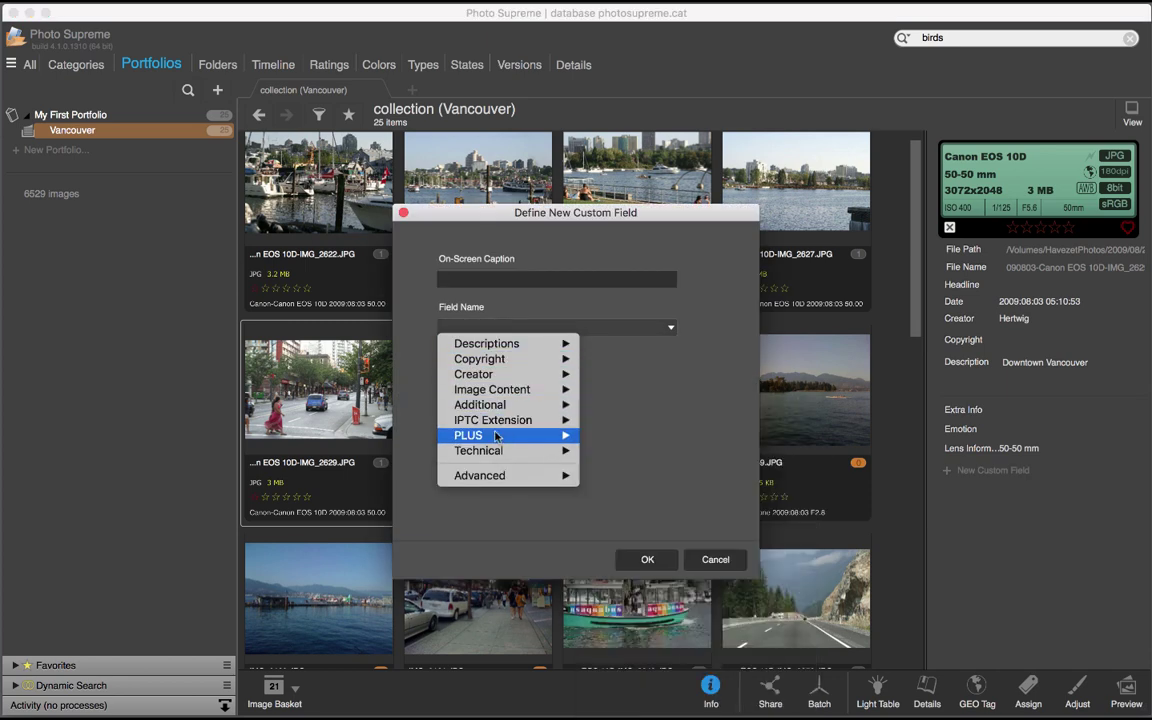
pyautogui.moveTo(480, 450)
pyautogui.click(632, 452)
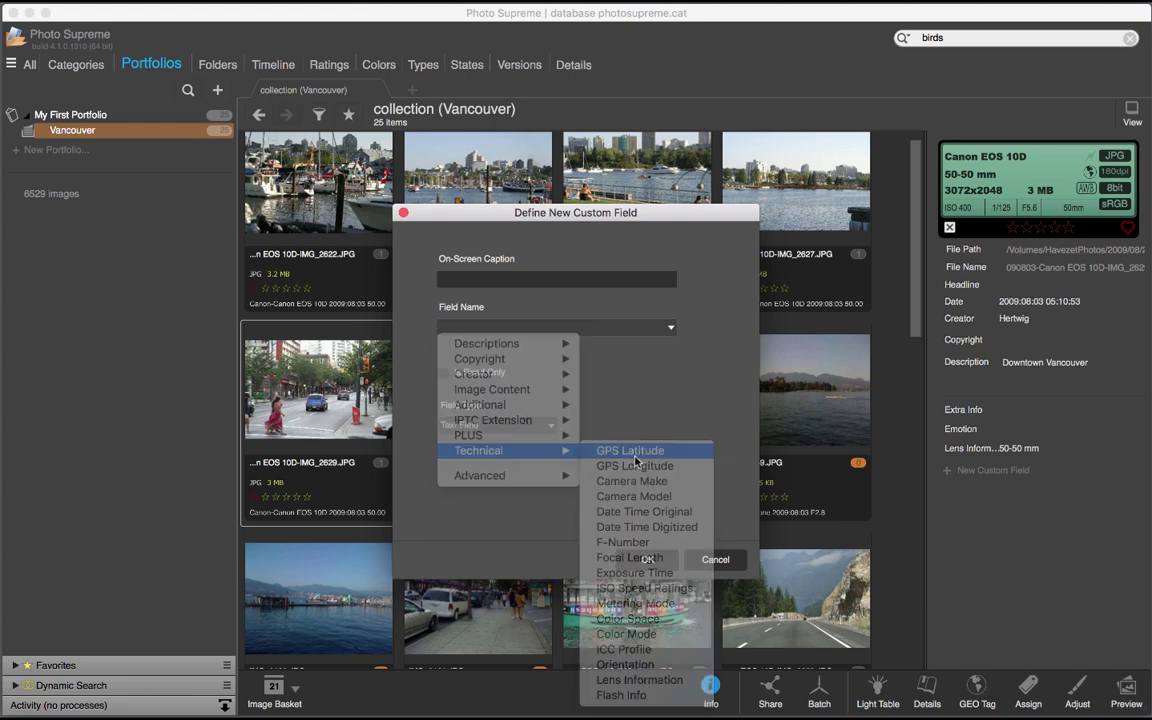
pyautogui.click(648, 558)
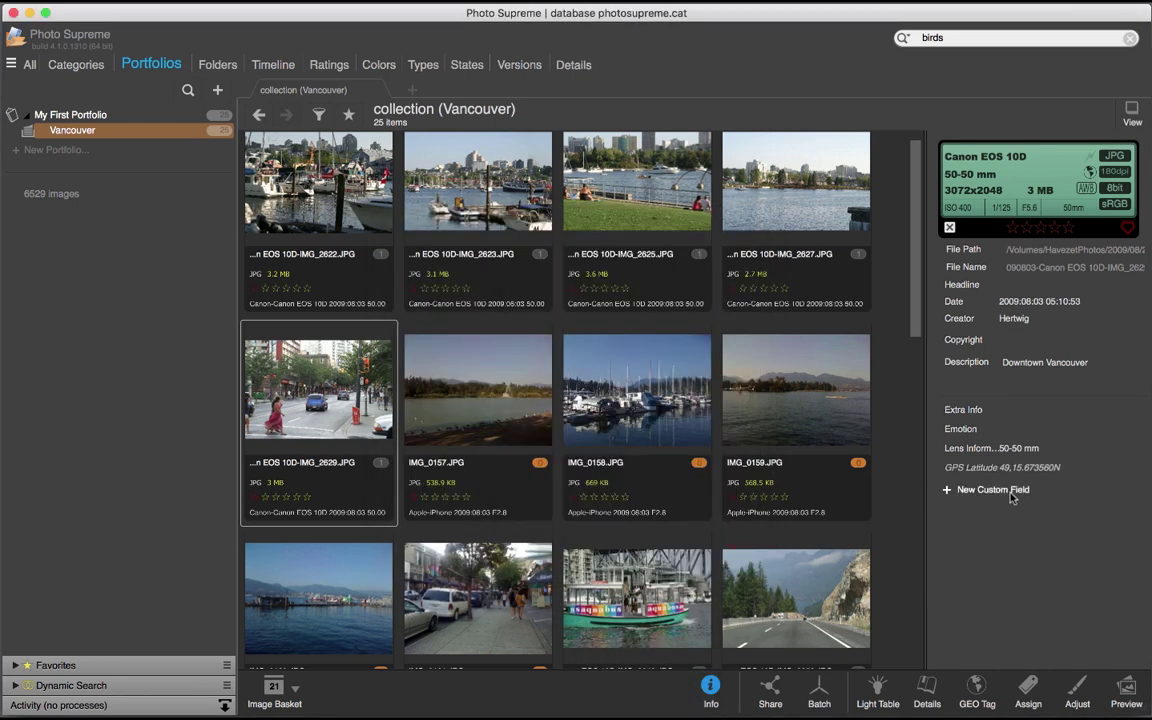
# - Add the predefined GPS Longitude field and view IMG_0157's metadata
pyautogui.click(995, 489)
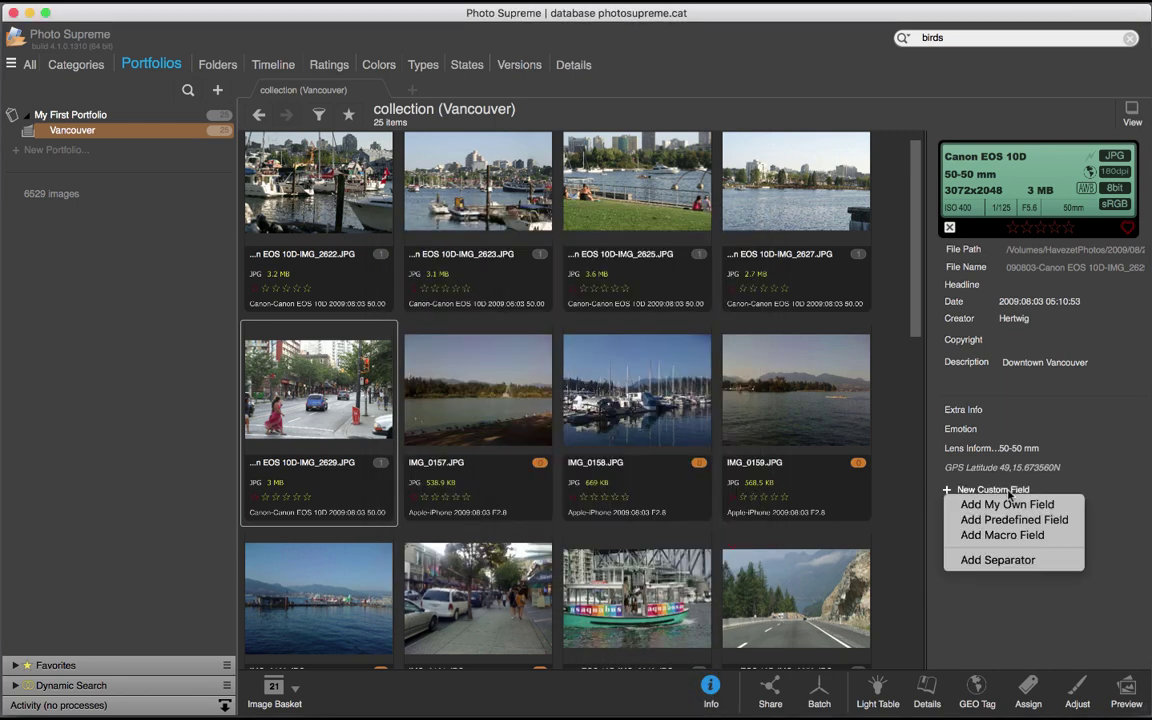
pyautogui.click(1007, 504)
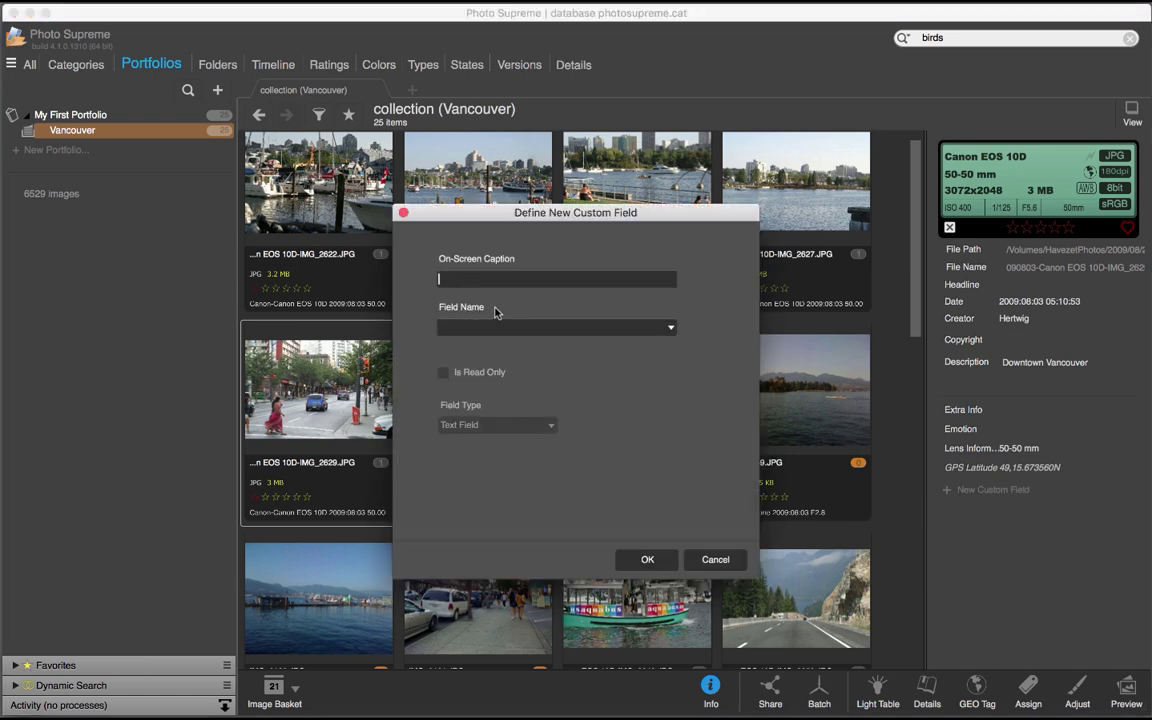
pyautogui.click(527, 328)
pyautogui.moveTo(526, 454)
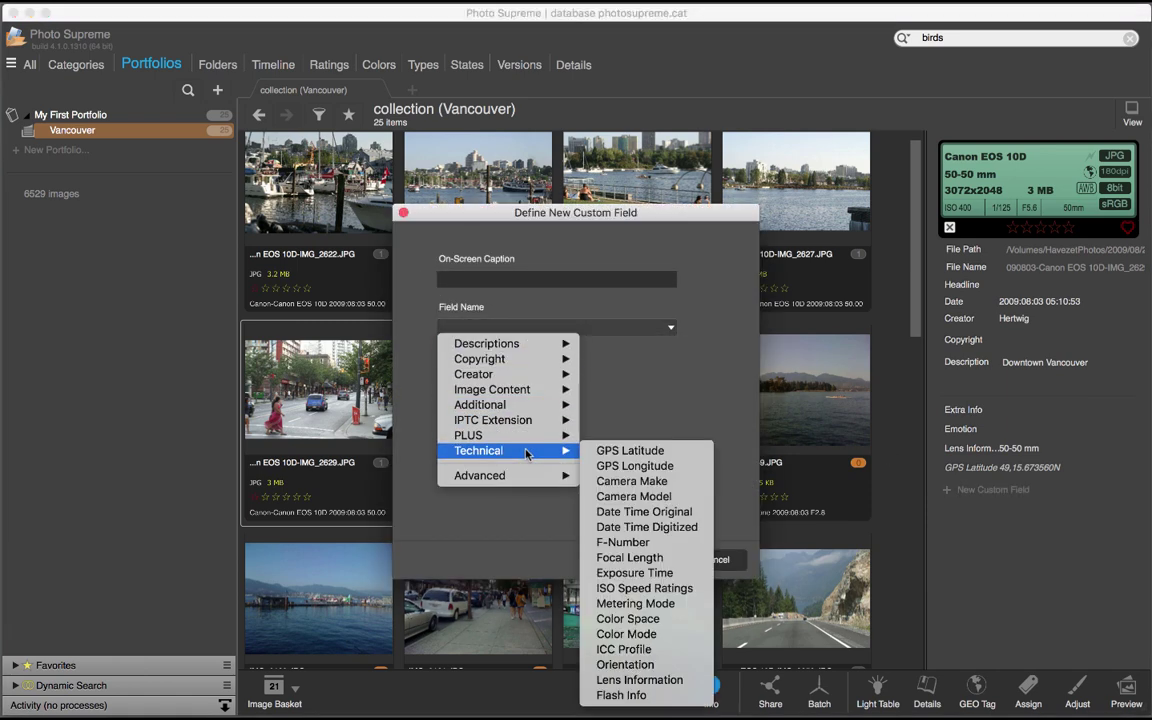
pyautogui.click(641, 466)
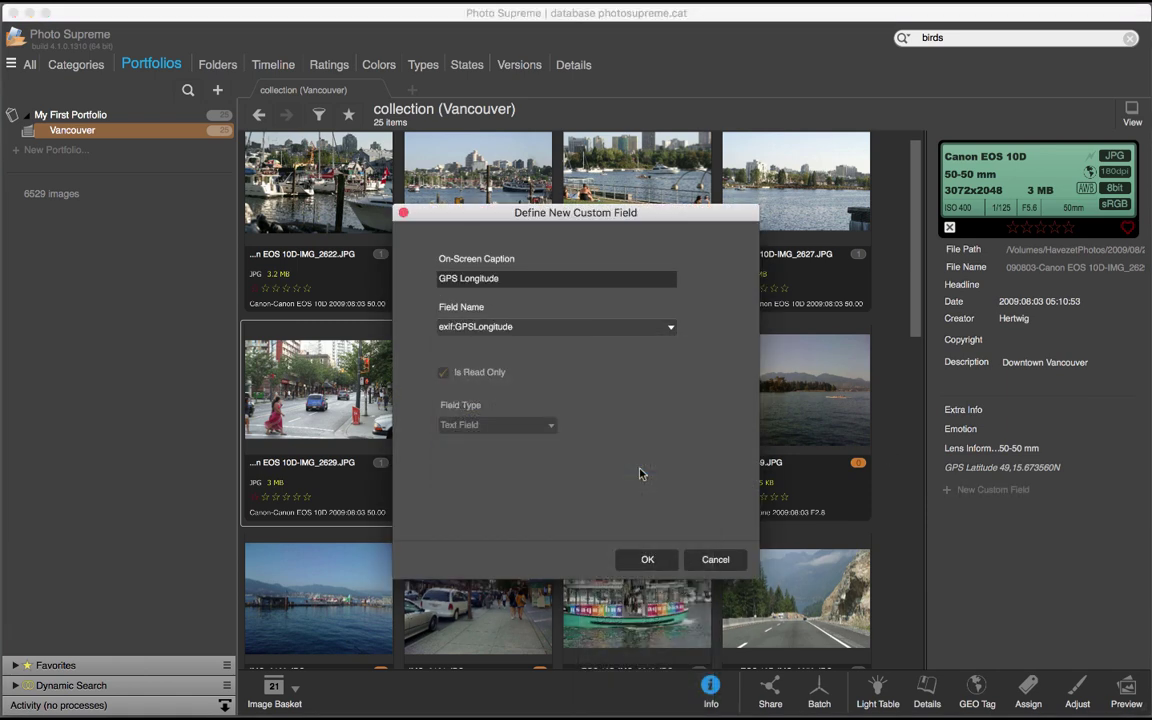
pyautogui.click(652, 558)
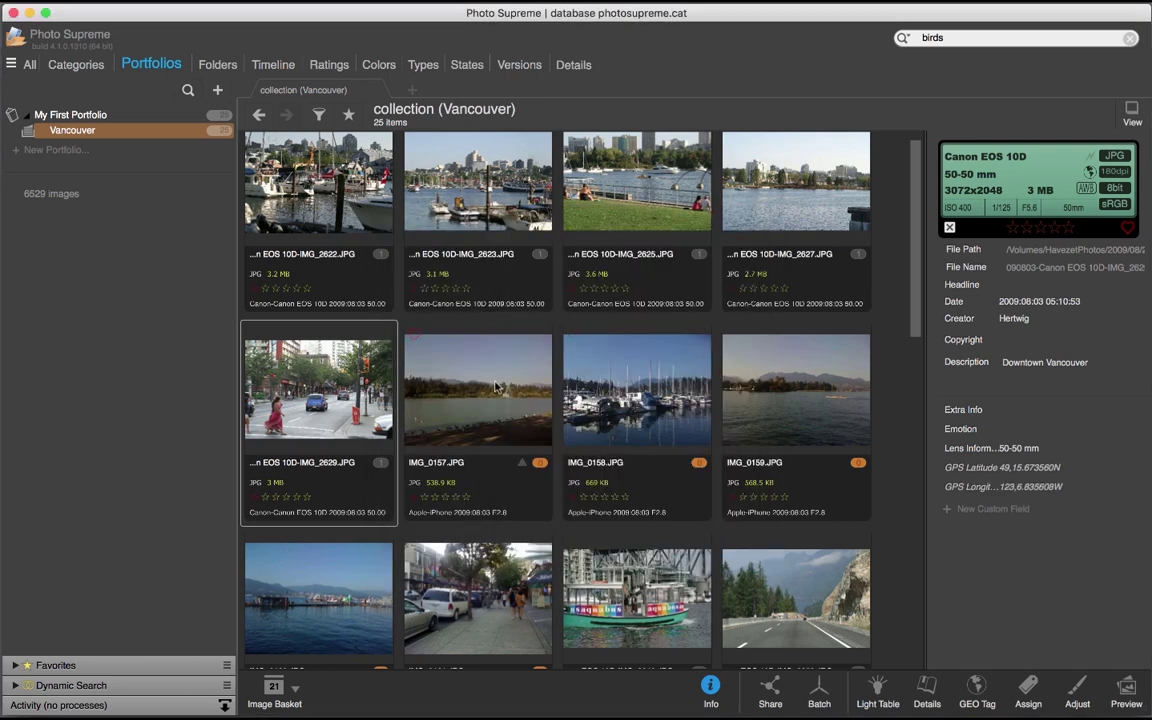
pyautogui.click(497, 387)
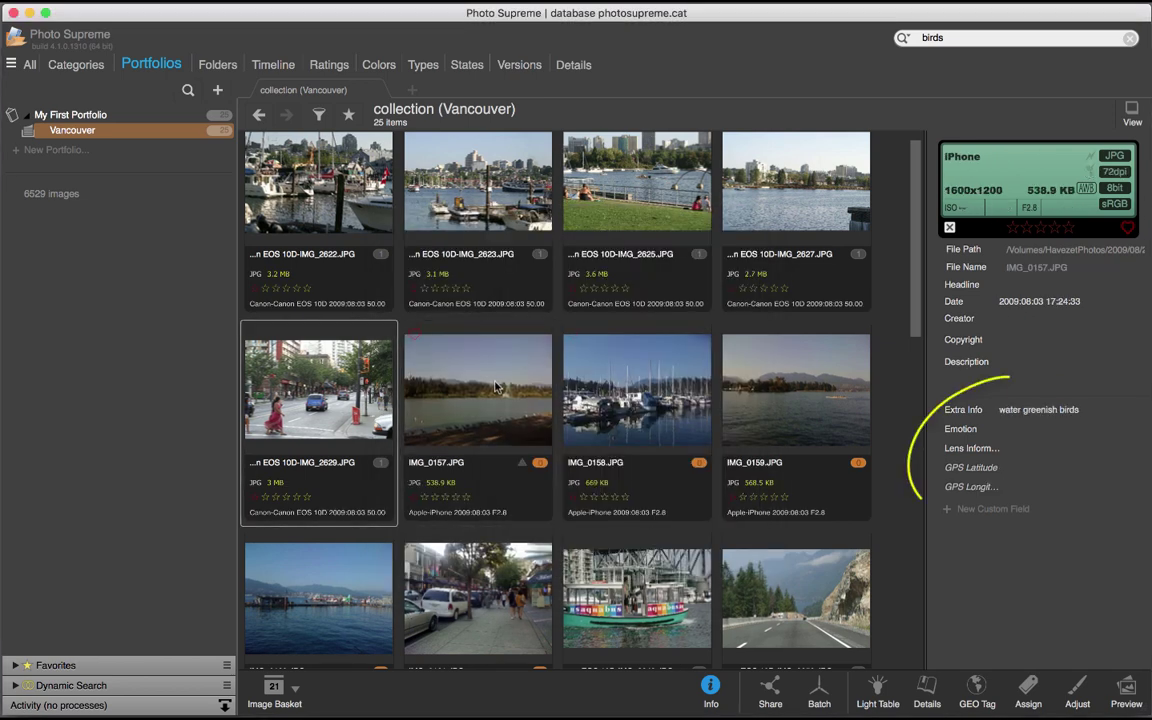
# - Step from IMG_2627 to iPhone photo IMG_0163, comparing the Lens Information and GPS values
pyautogui.press('Left')
pyautogui.press('Left')
pyautogui.press('Left')
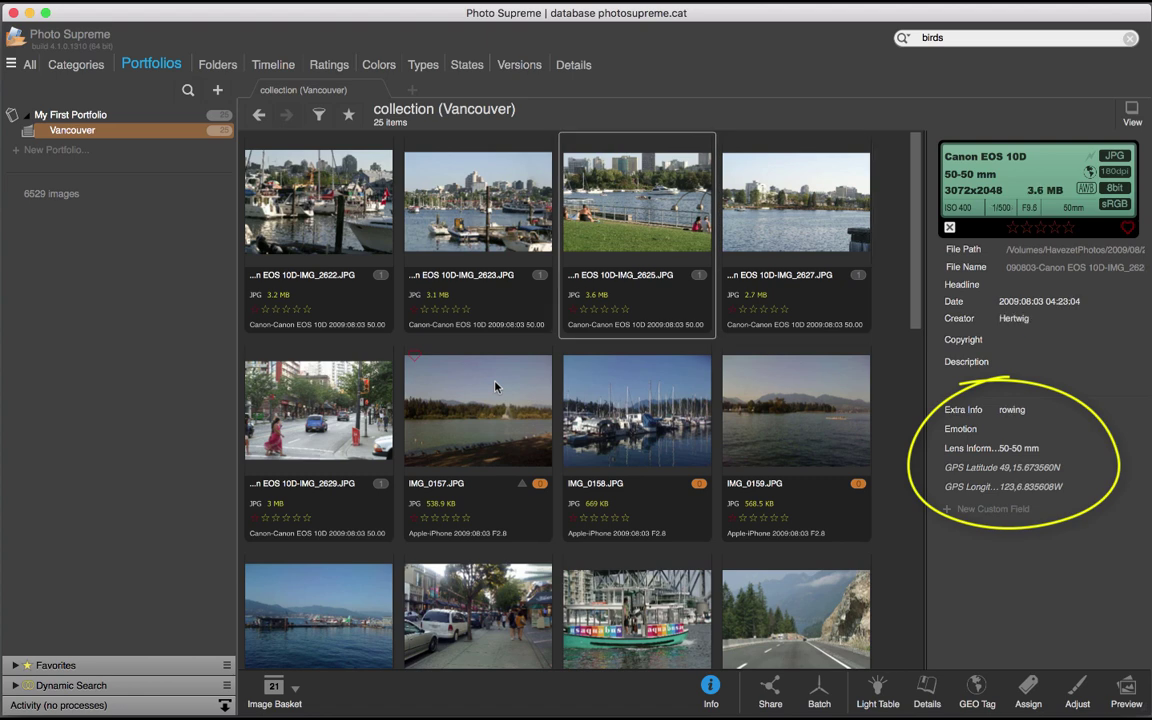
pyautogui.press('Left')
pyautogui.press('Left')
pyautogui.press('Right')
pyautogui.press('Right')
pyautogui.press('Right')
pyautogui.press('Right')
pyautogui.press('Right')
pyautogui.press('Right')
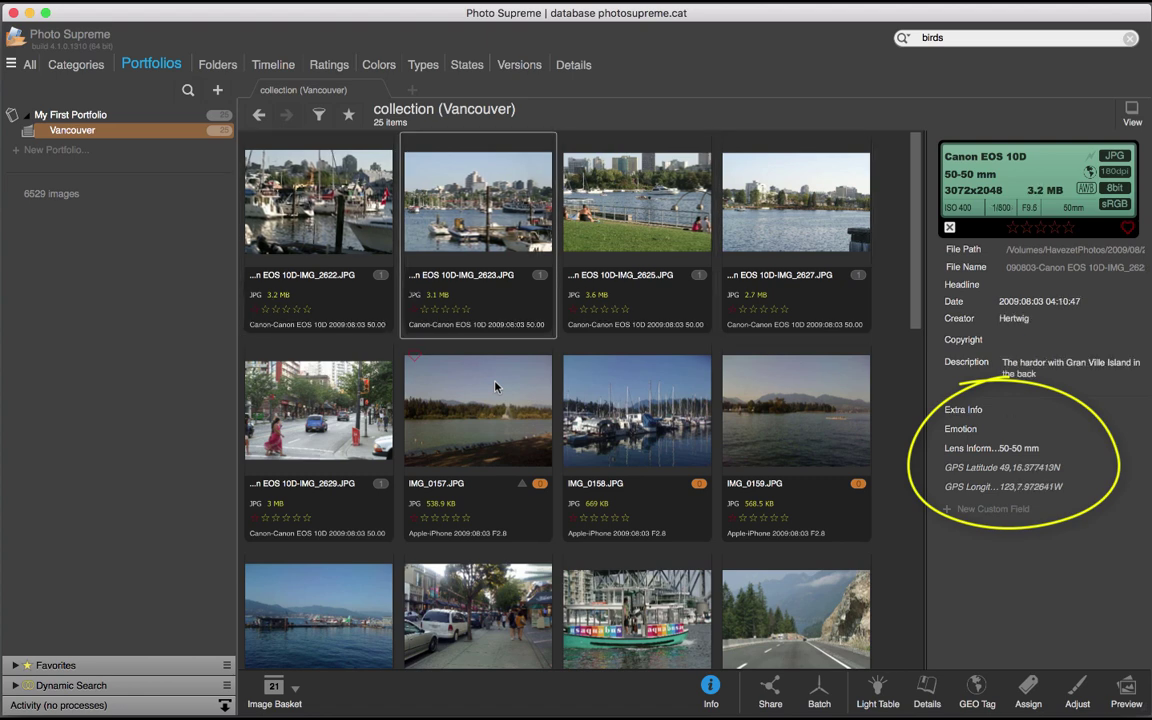
pyautogui.press('Right')
pyautogui.press('Right')
pyautogui.press('Right')
pyautogui.press('Right')
pyautogui.press('Right')
pyautogui.press('Right')
pyautogui.press('Right')
pyautogui.press('Right')
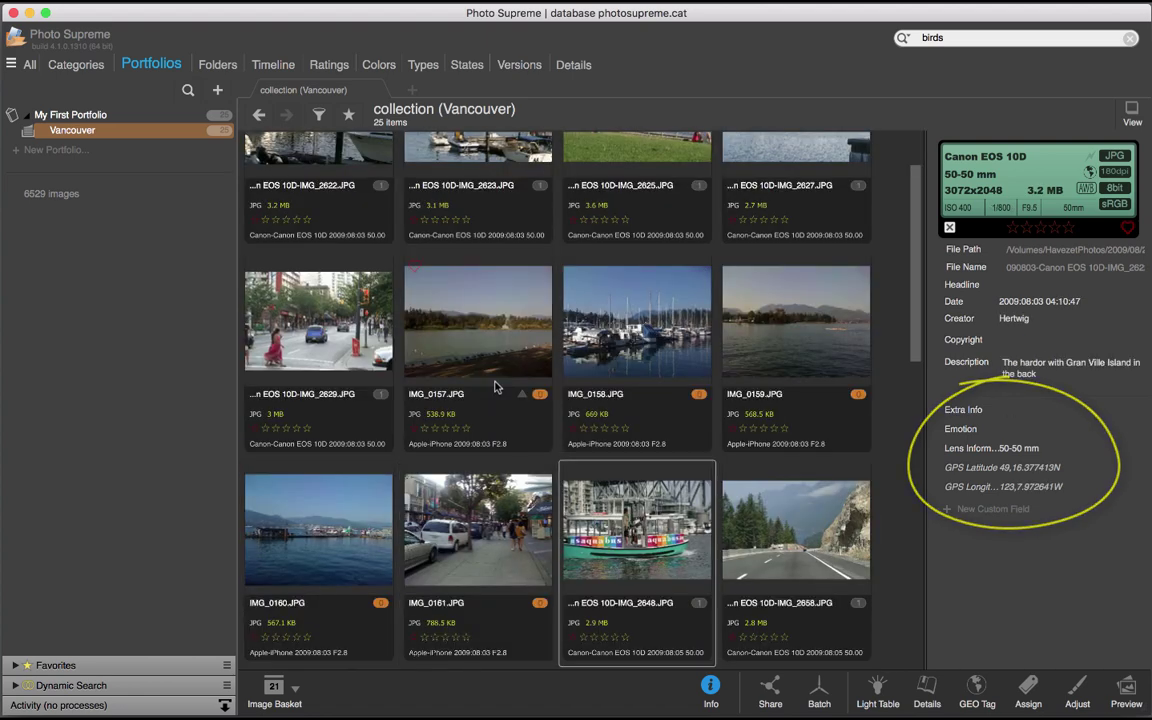
pyautogui.press('Right')
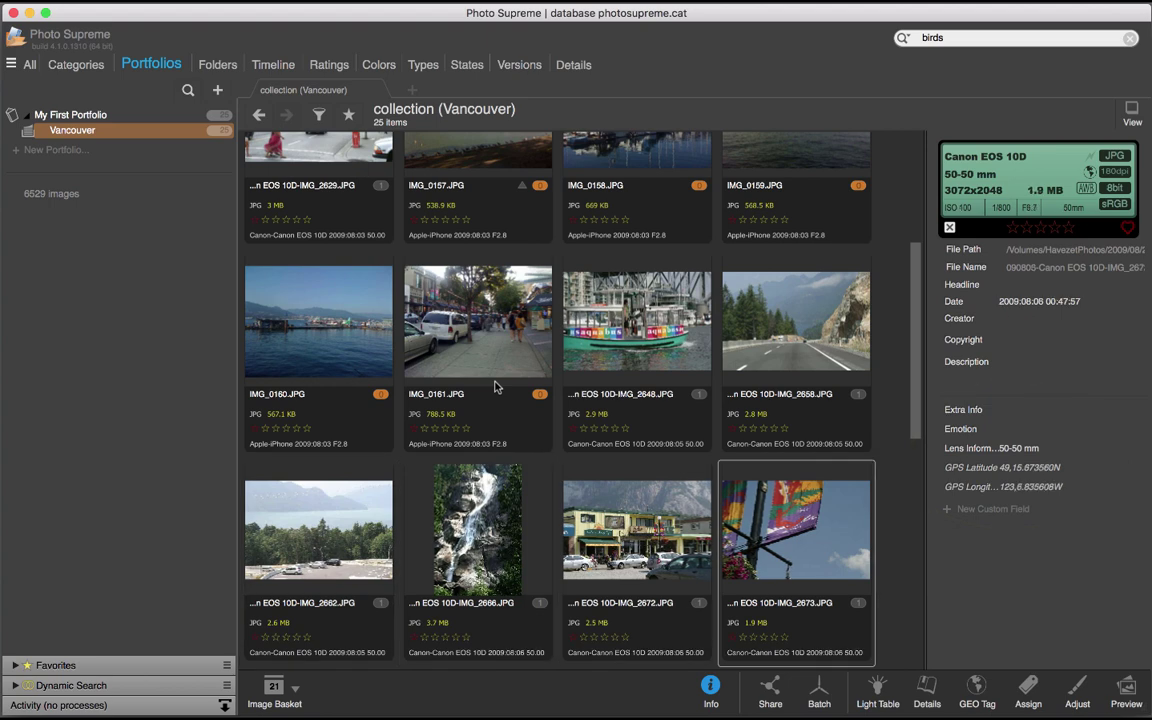
pyautogui.press('Right')
pyautogui.press('Right')
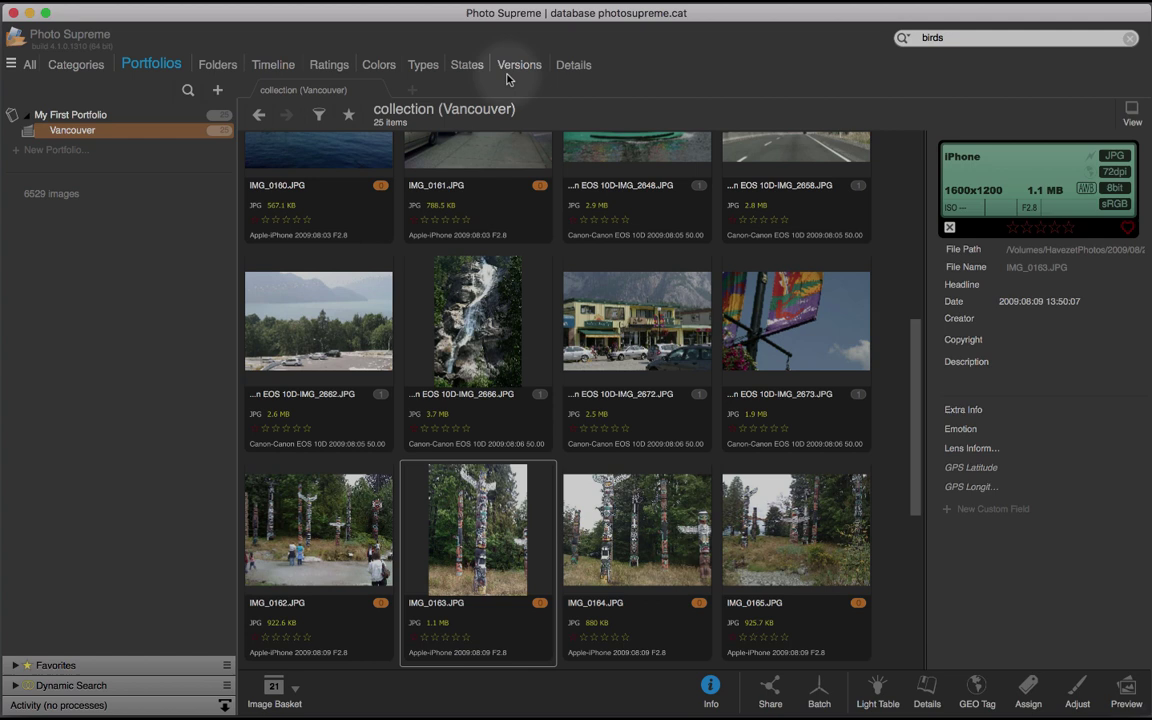
# - In the Details tree, list the Lens Information values such as 10-22 mm and 50-50 mm with counts
pyautogui.click(590, 66)
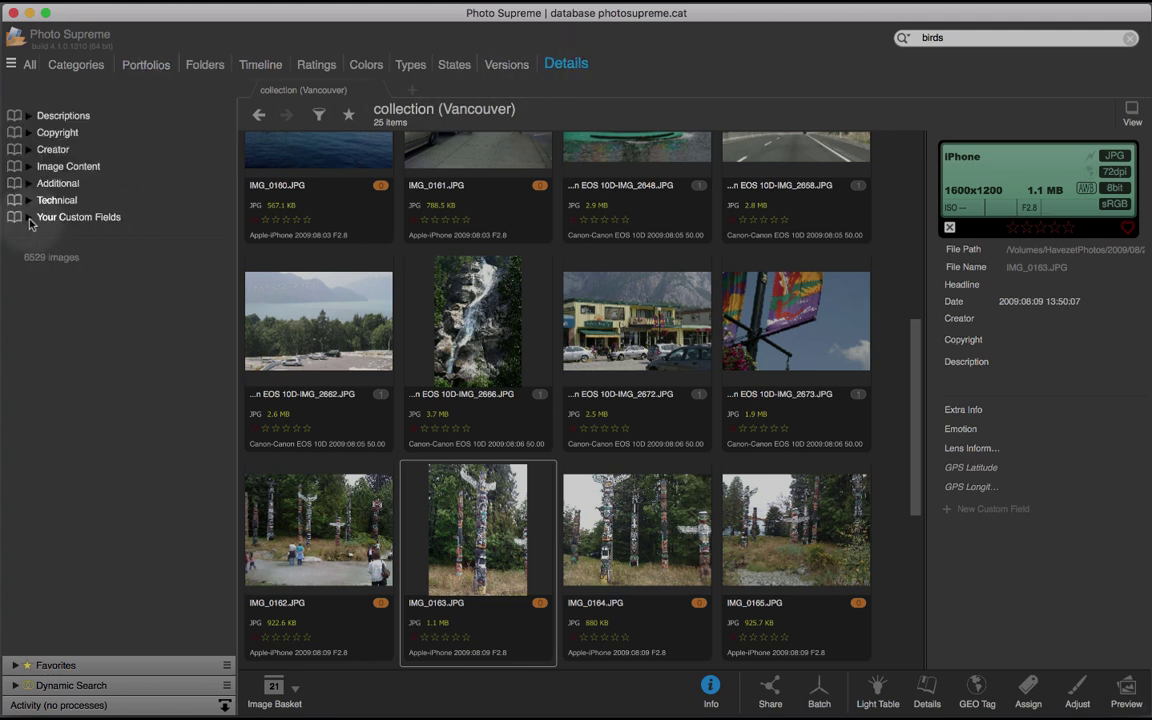
pyautogui.click(30, 217)
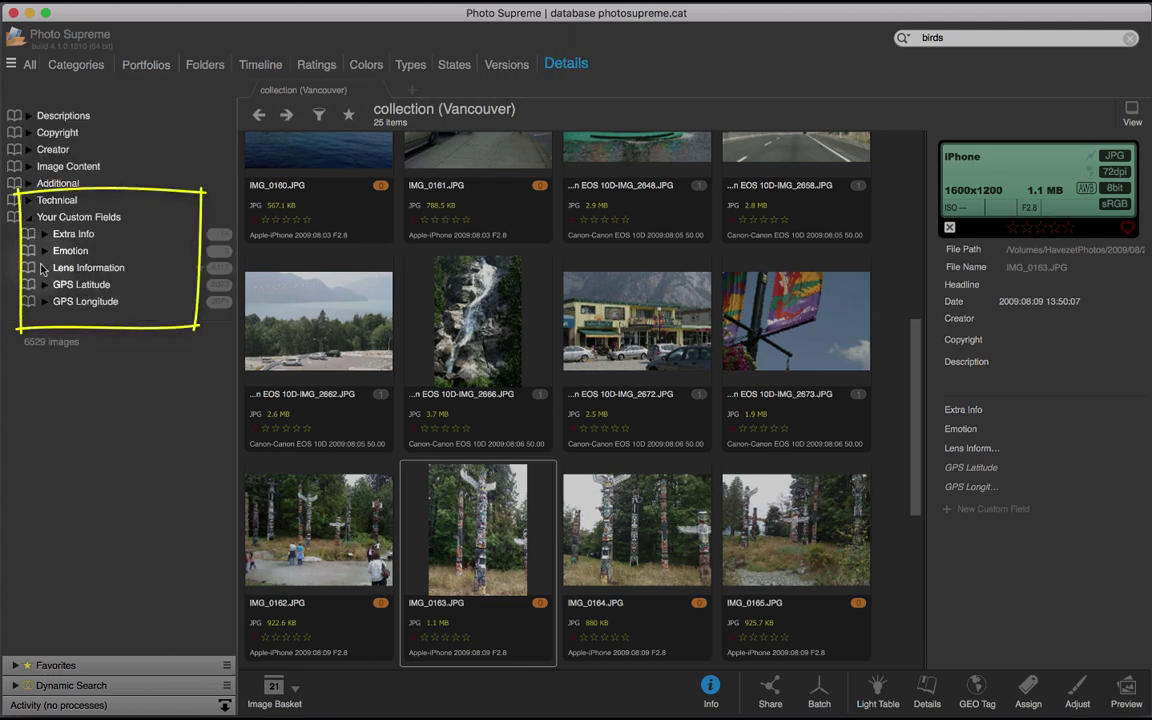
pyautogui.click(44, 268)
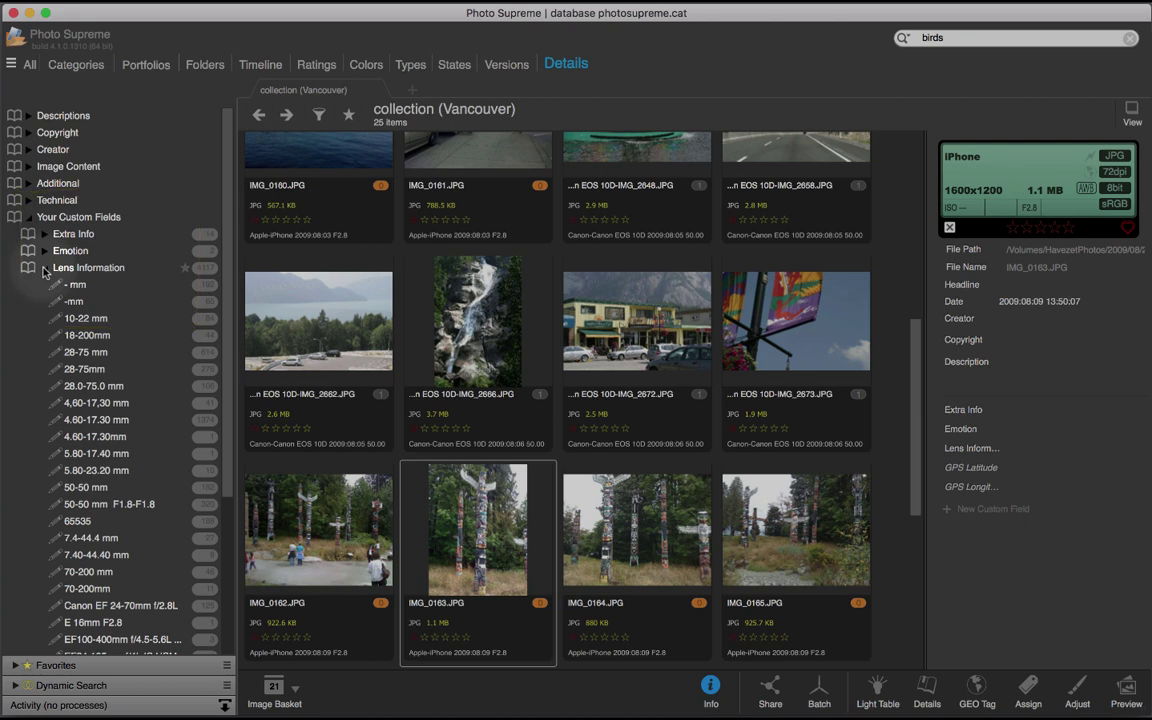